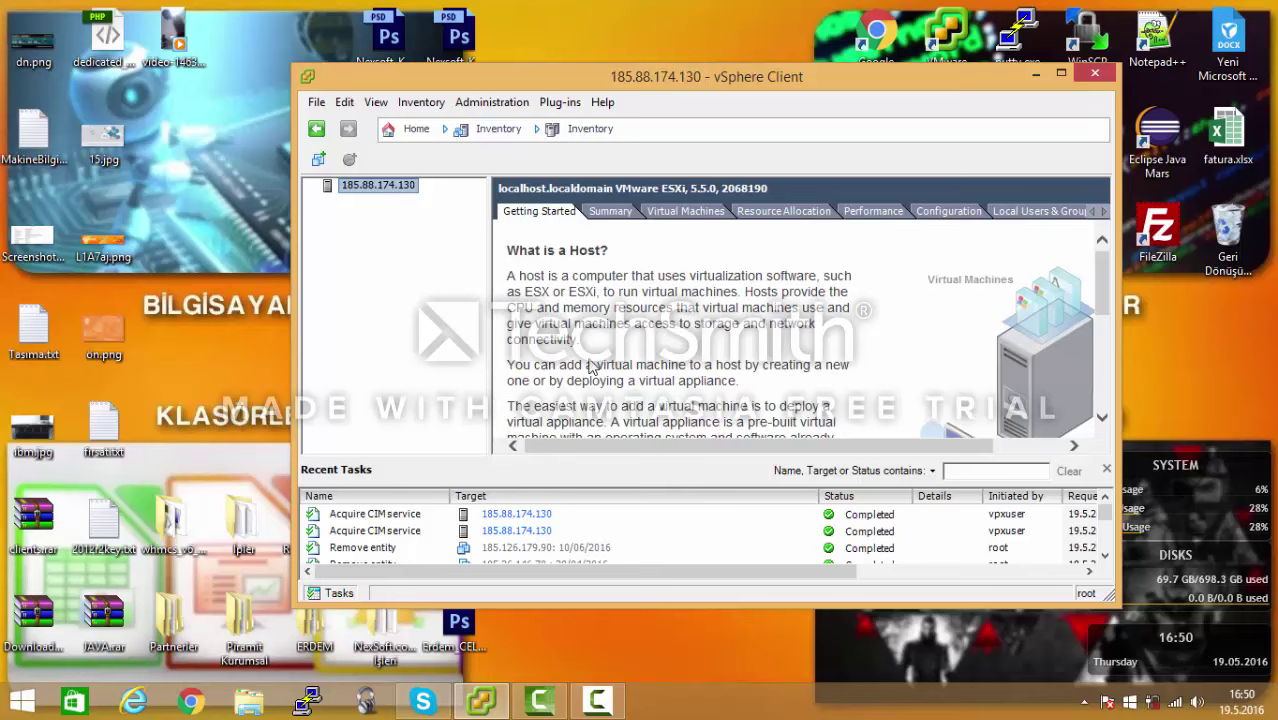
# - Create a new virtual machine with the Custom configuration and name it "185.88.174.133 :"
pyautogui.hotkey('ctrl', 'n')
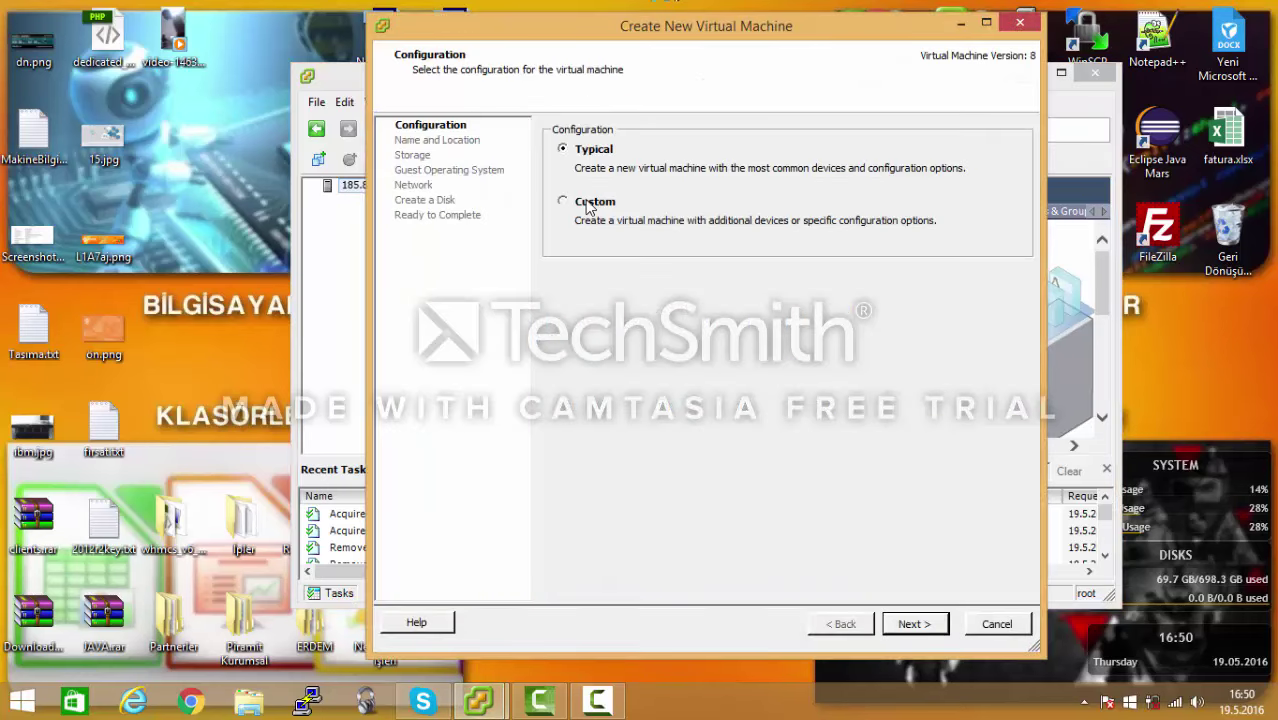
pyautogui.click(588, 205)
pyautogui.write('185.88.')
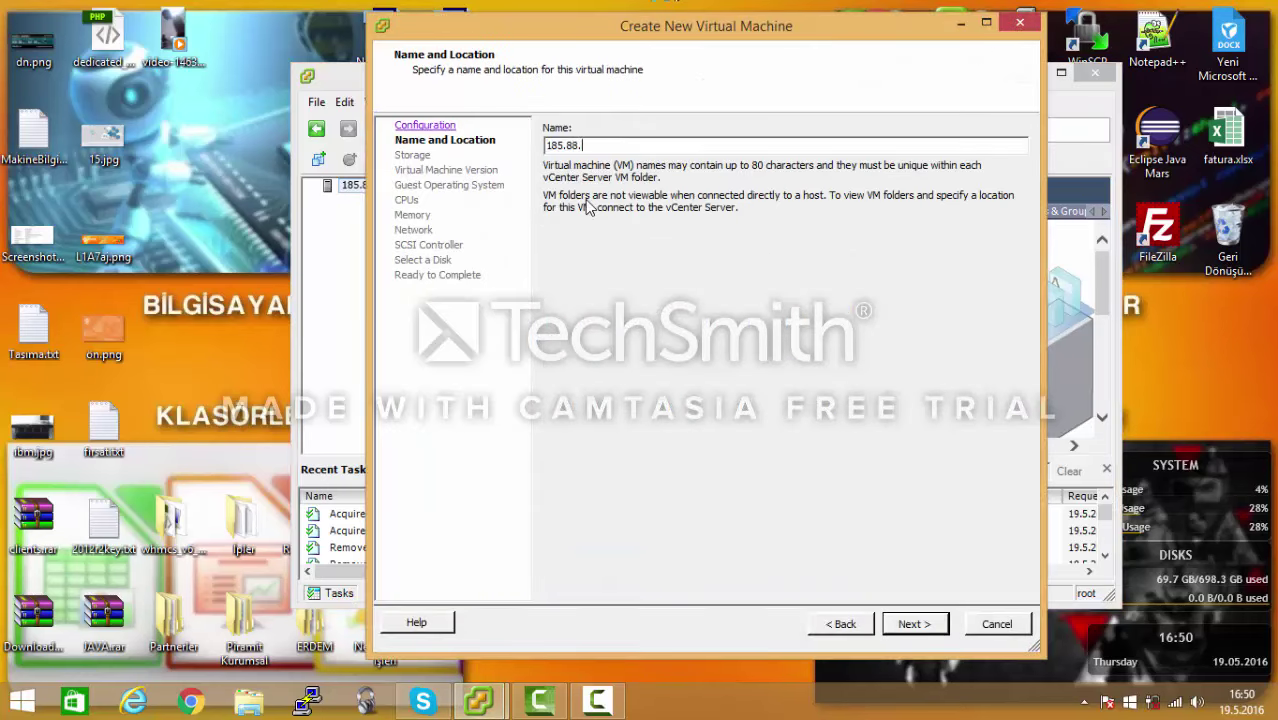
pyautogui.write('174.123')
pyautogui.press('Return')
# - Choose datastore3 as the destination storage and keep Virtual Machine Version 8
pyautogui.press('Down')
pyautogui.press('Down')
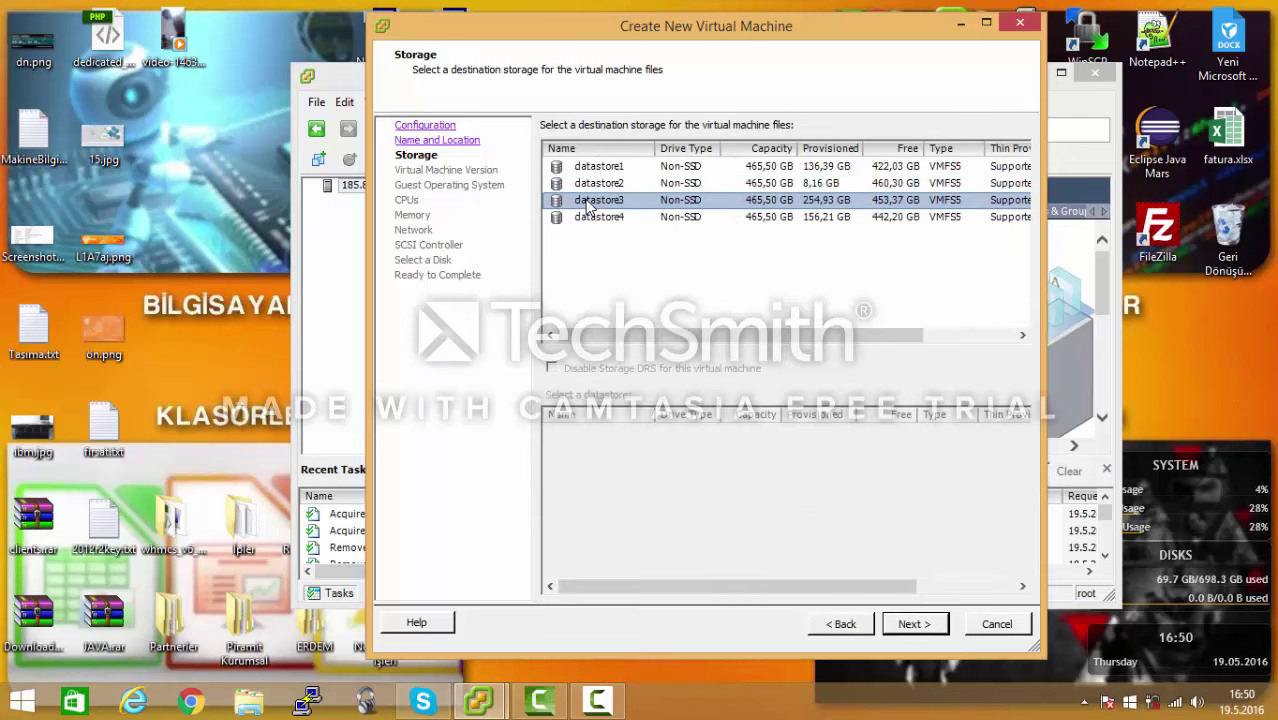
pyautogui.press('Return')
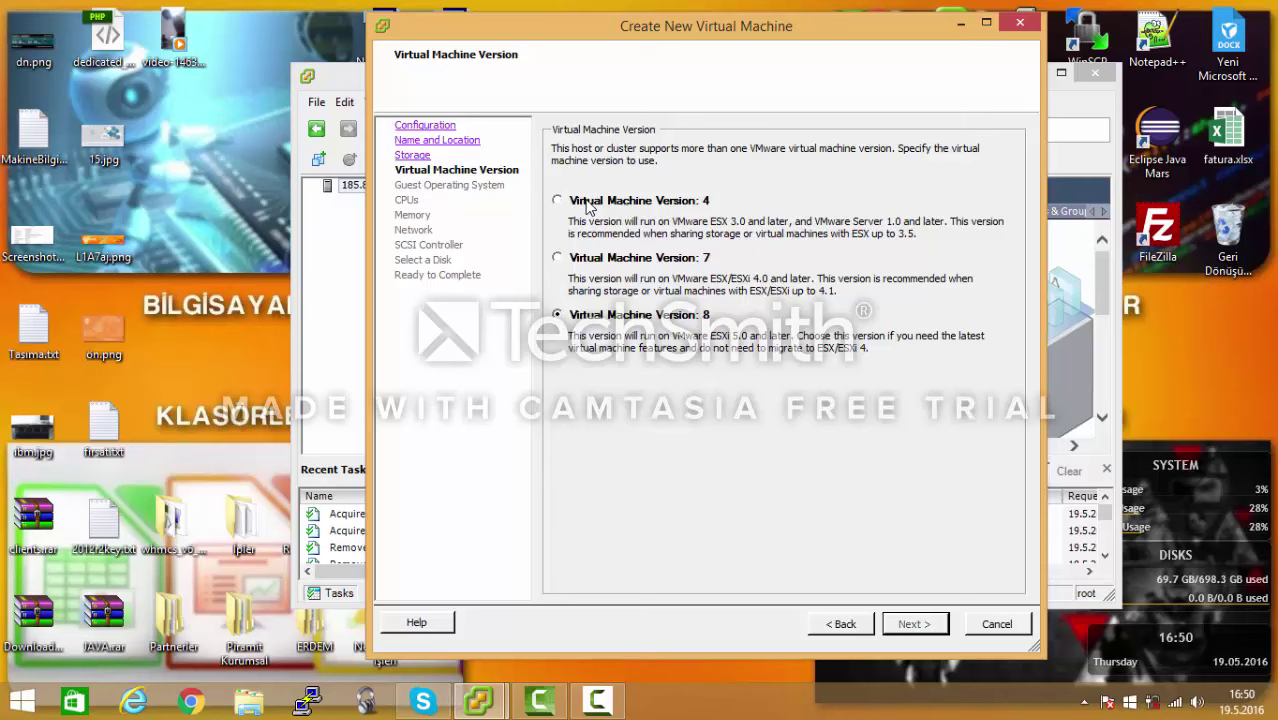
pyautogui.press('Return')
# - Set the guest operating system to Linux, version Ubuntu Linux (64-bit)
pyautogui.click(588, 180)
pyautogui.click(636, 247)
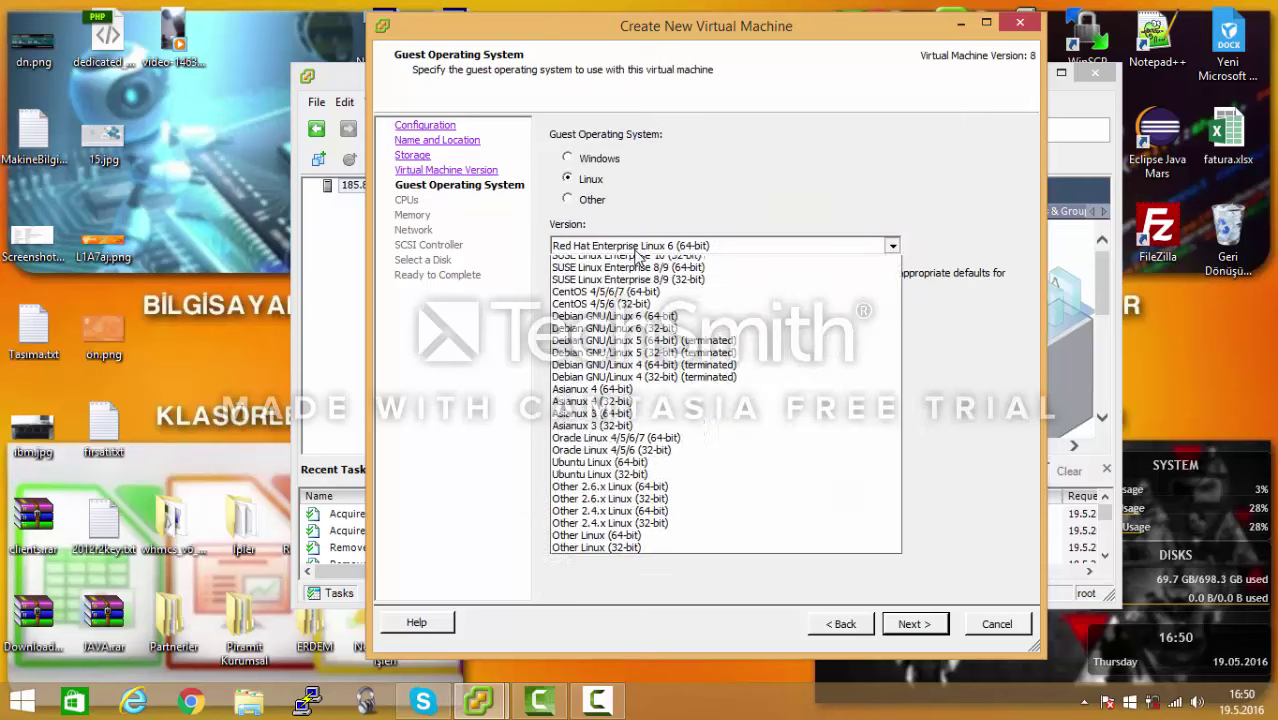
pyautogui.click(626, 616)
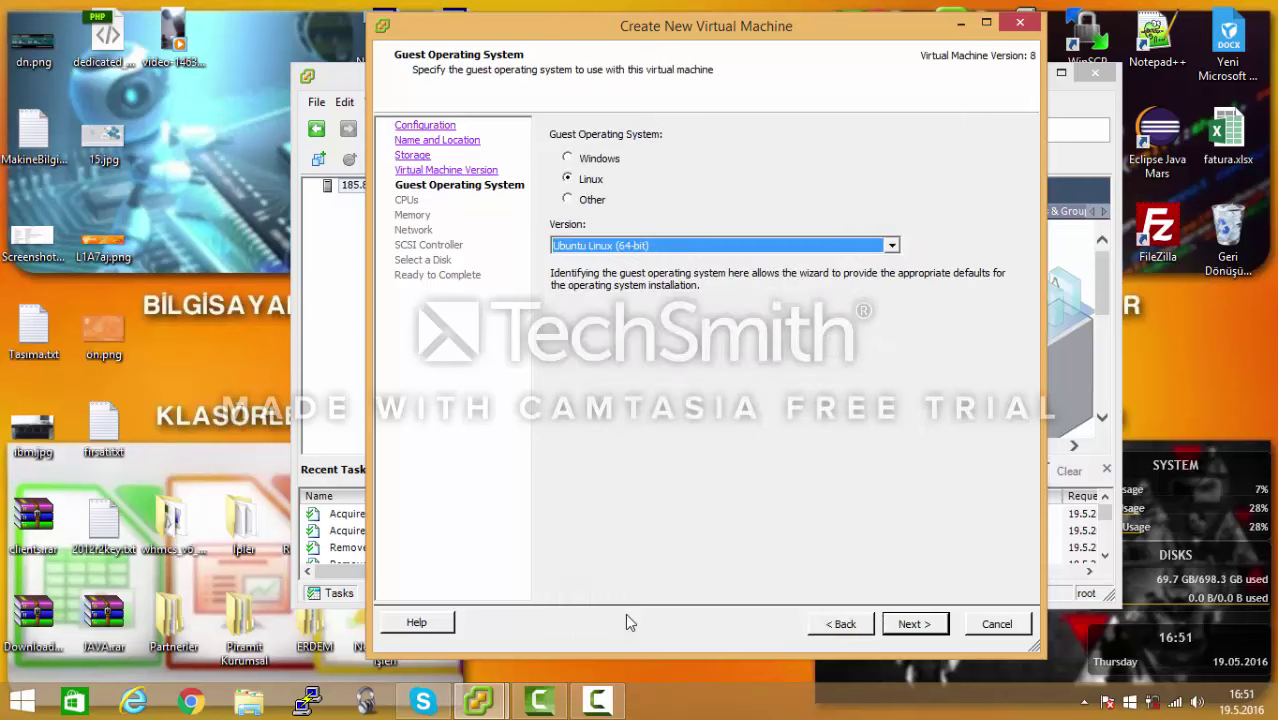
pyautogui.press('Return')
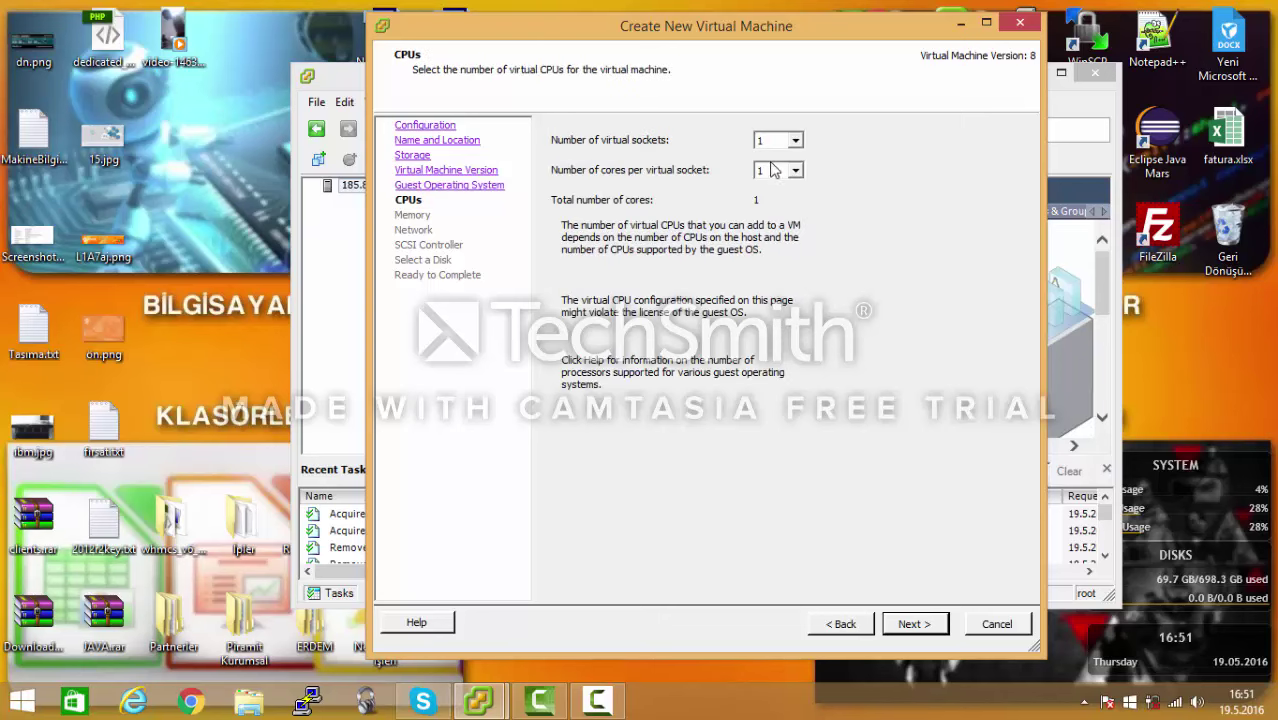
# - Configure the virtual machine's sockets and cores for a total of 2 CPUs
pyautogui.click(772, 142)
pyautogui.click(770, 168)
pyautogui.click(932, 623)
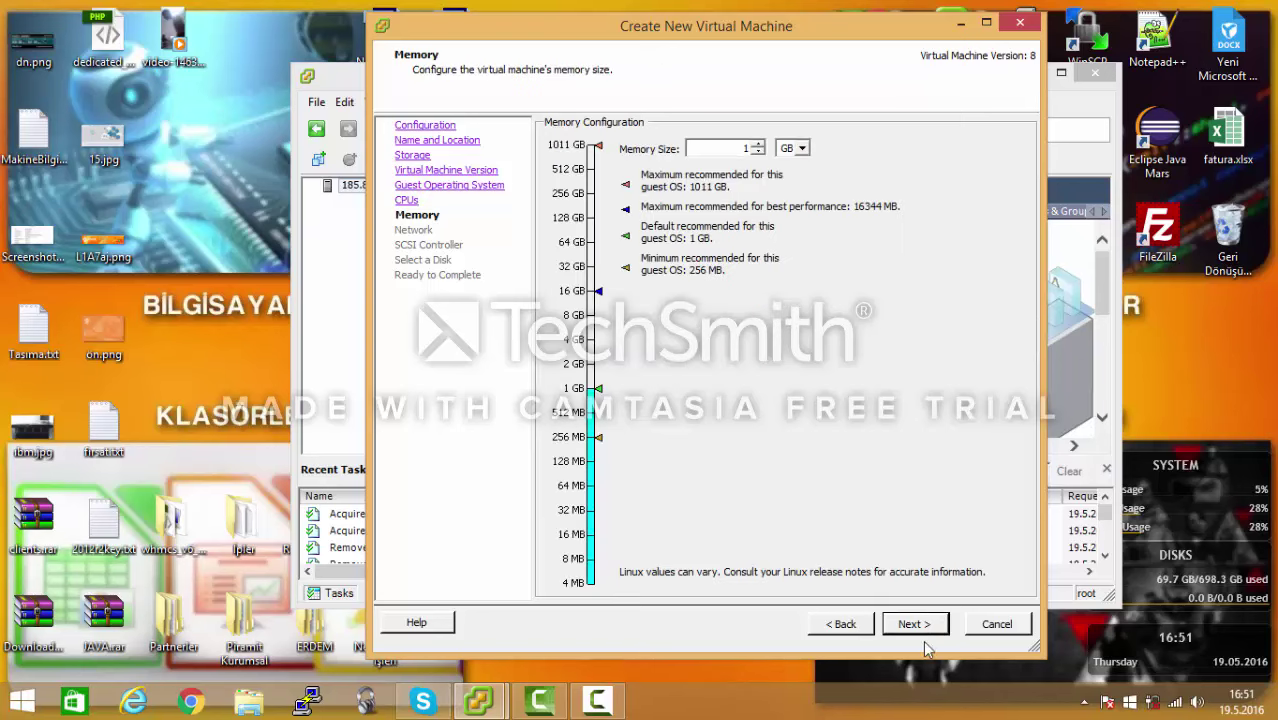
# - Keep 1 GB of memory, the VMXNET 3 adapter on VM Network and the LSI Logic Parallel controller, and create a new virtual disk
pyautogui.click(920, 627)
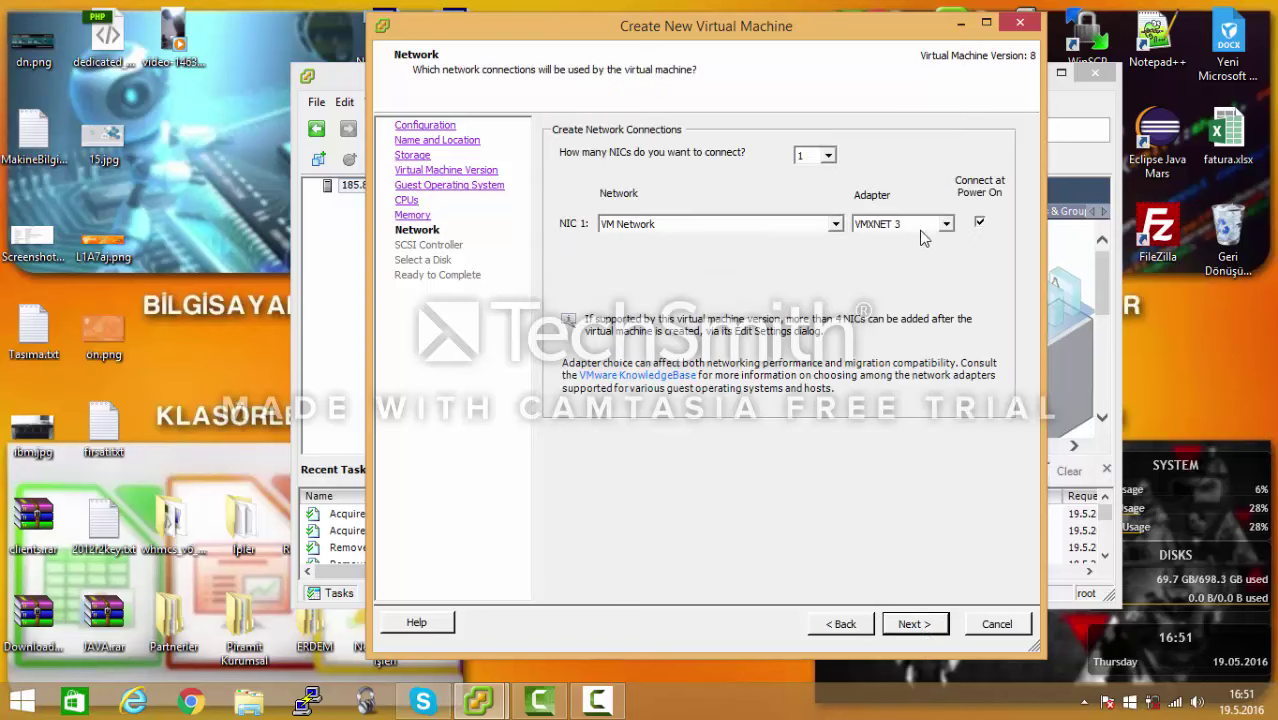
pyautogui.click(903, 623)
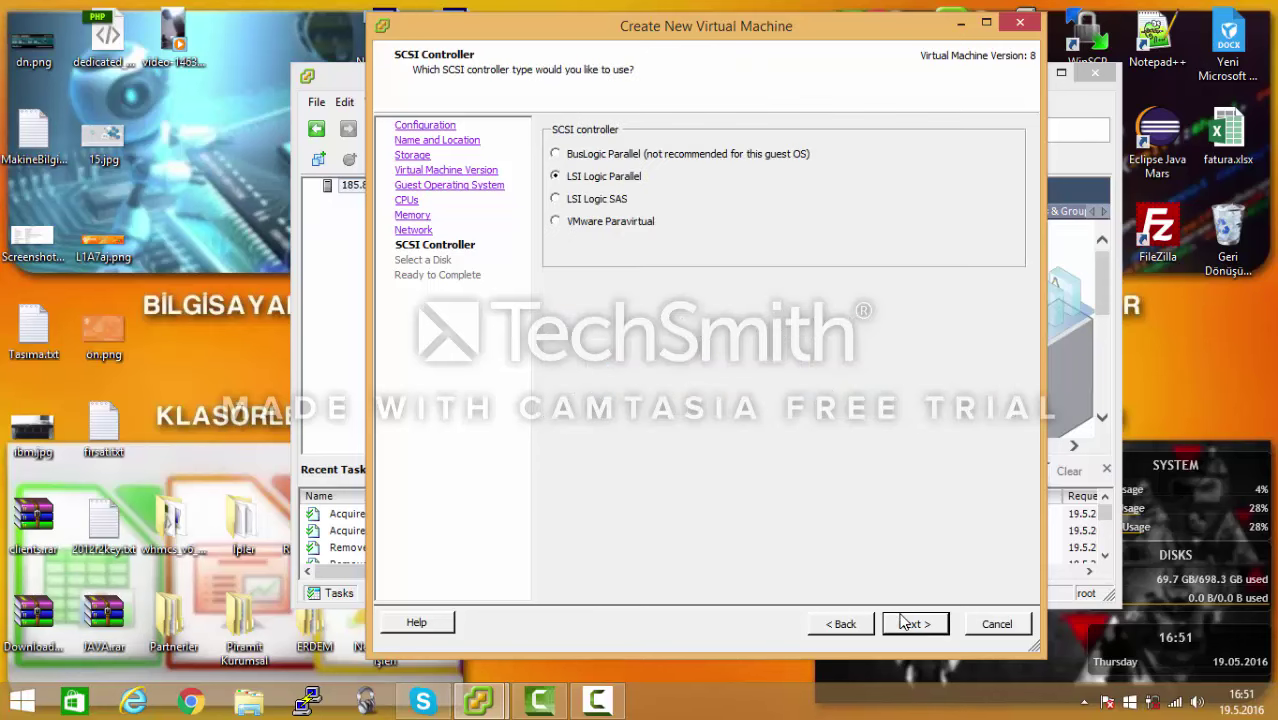
pyautogui.click(905, 622)
pyautogui.click(905, 621)
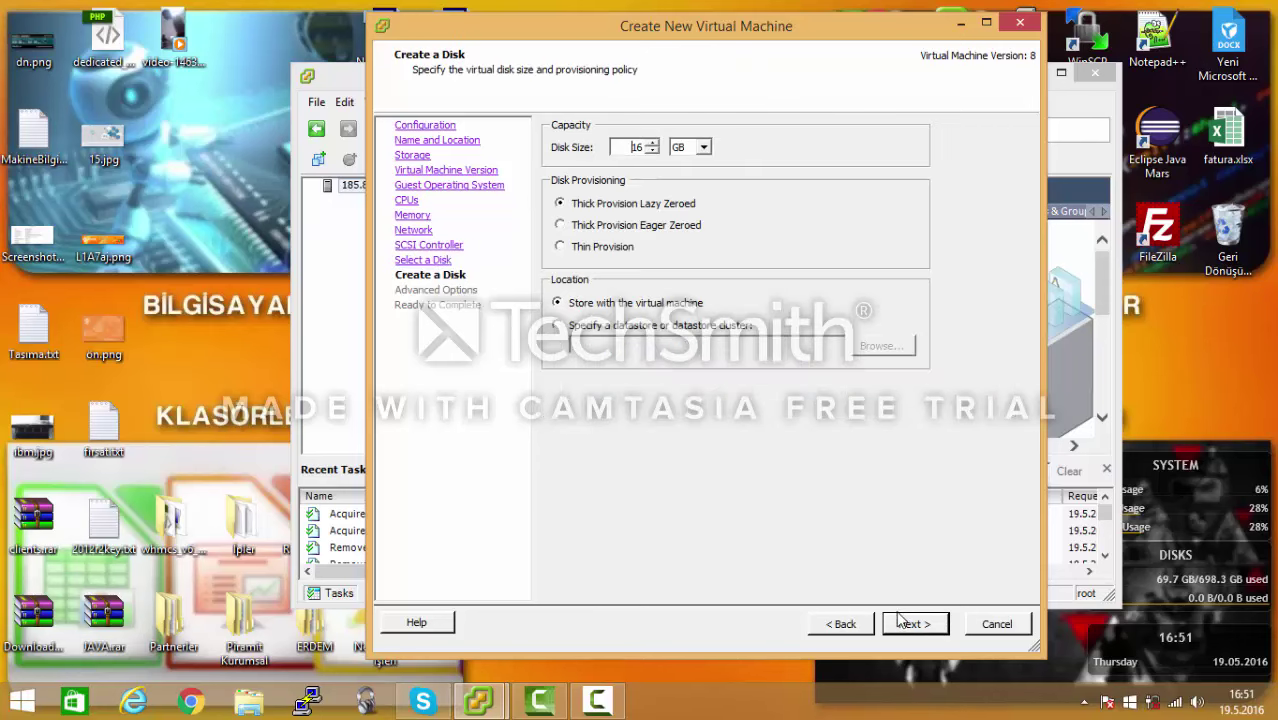
# - Set the disk to 50 GB with Thin Provision, keep the default advanced options and finish creating the virtual machine
pyautogui.doubleClick(634, 147)
pyautogui.write('50')
pyautogui.click(603, 250)
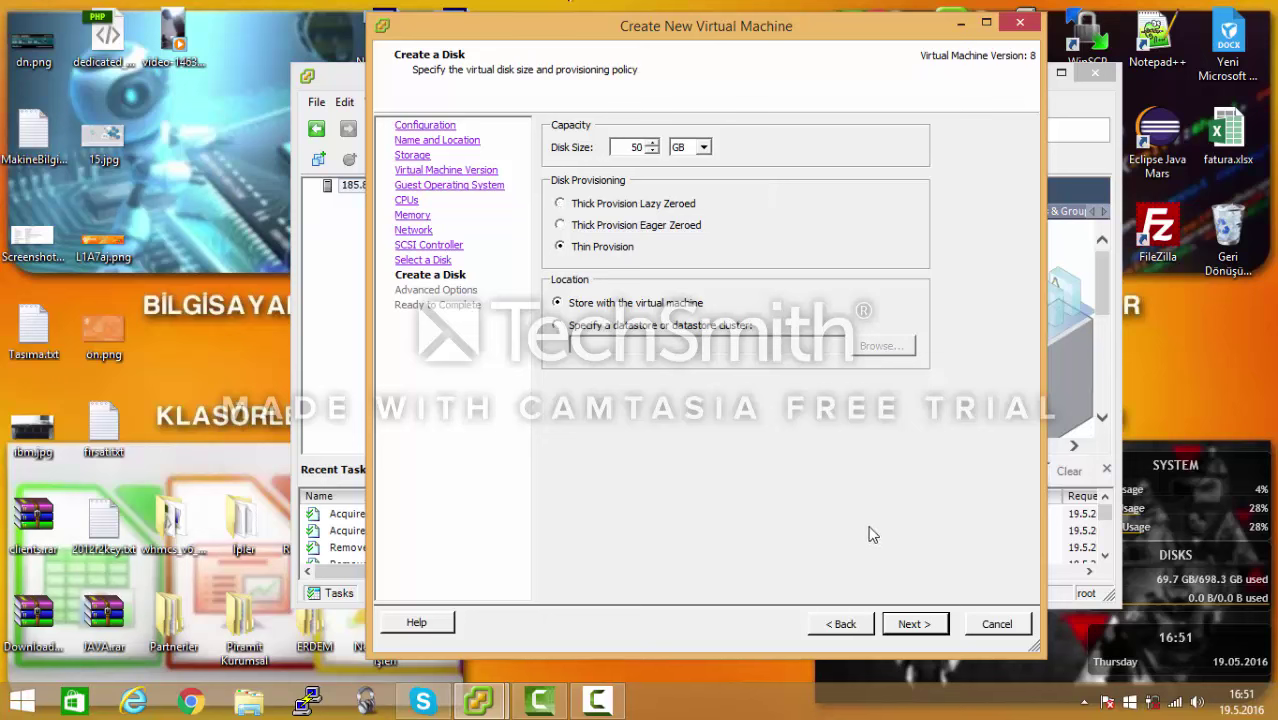
pyautogui.click(937, 633)
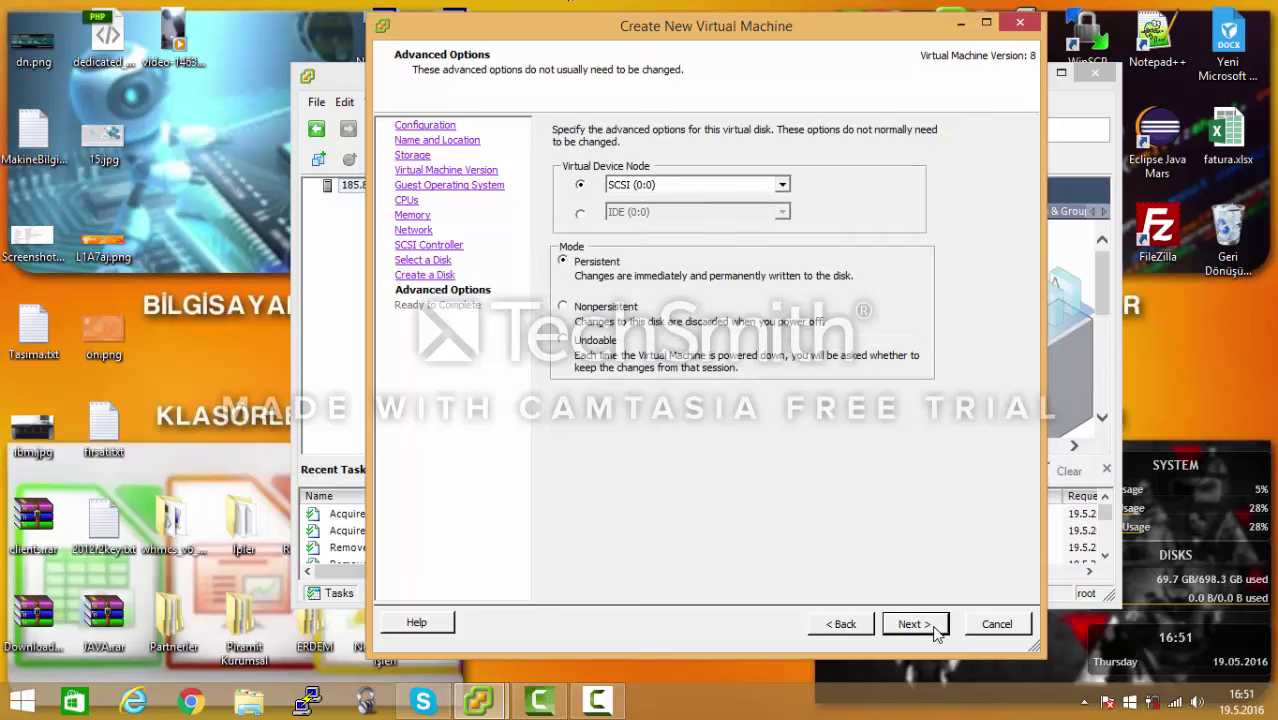
pyautogui.click(912, 624)
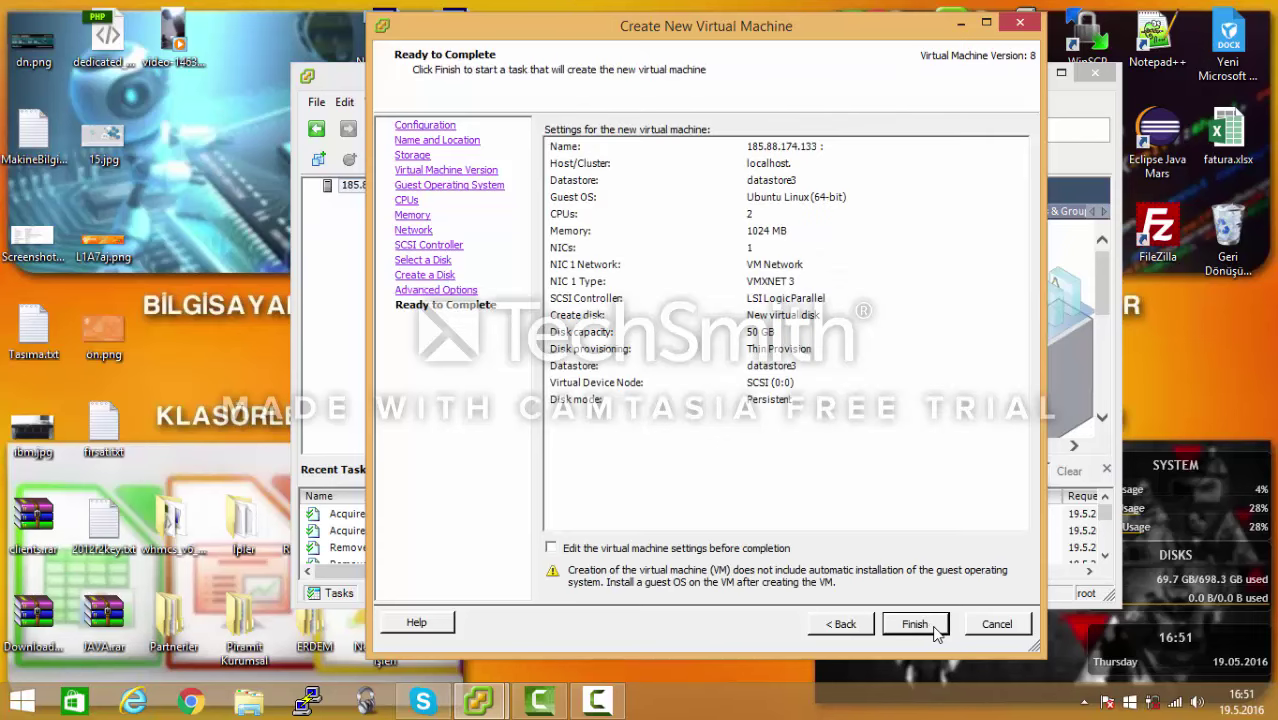
pyautogui.click(937, 633)
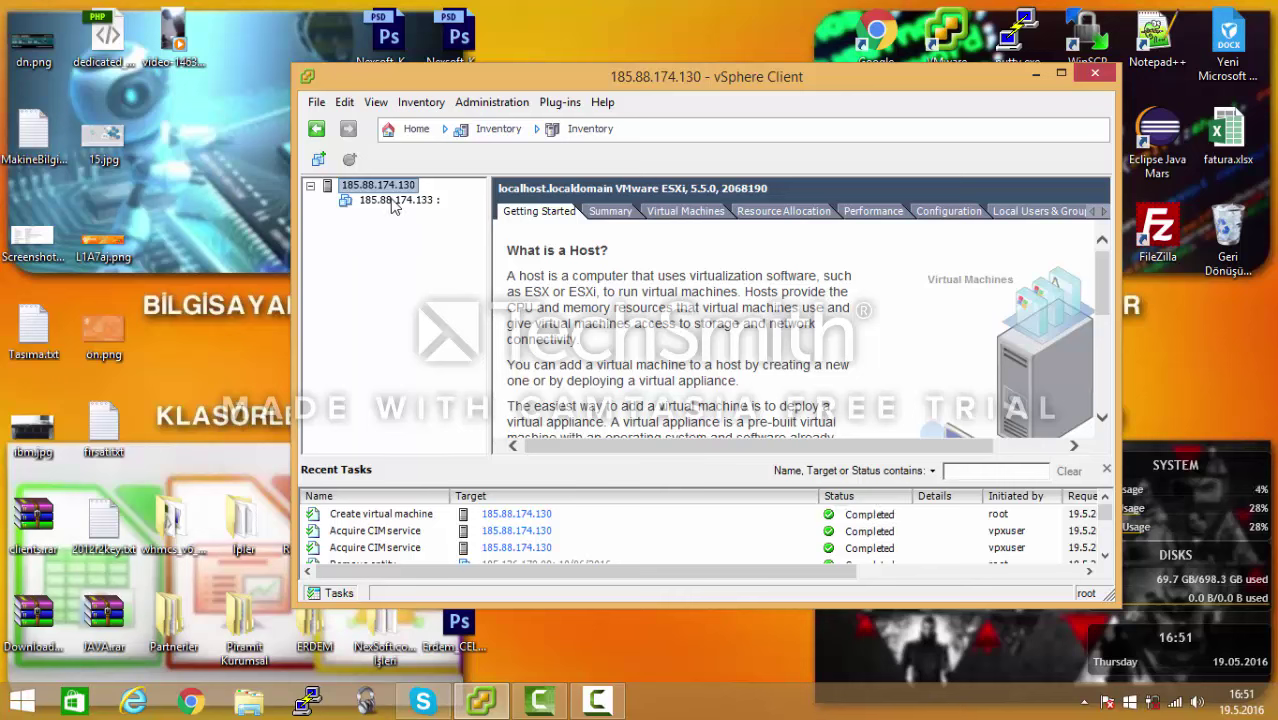
# - Power on the new 185.88.174.133 virtual machine and open its console
pyautogui.rightClick(393, 202)
pyautogui.moveTo(450, 210)
pyautogui.click(781, 210)
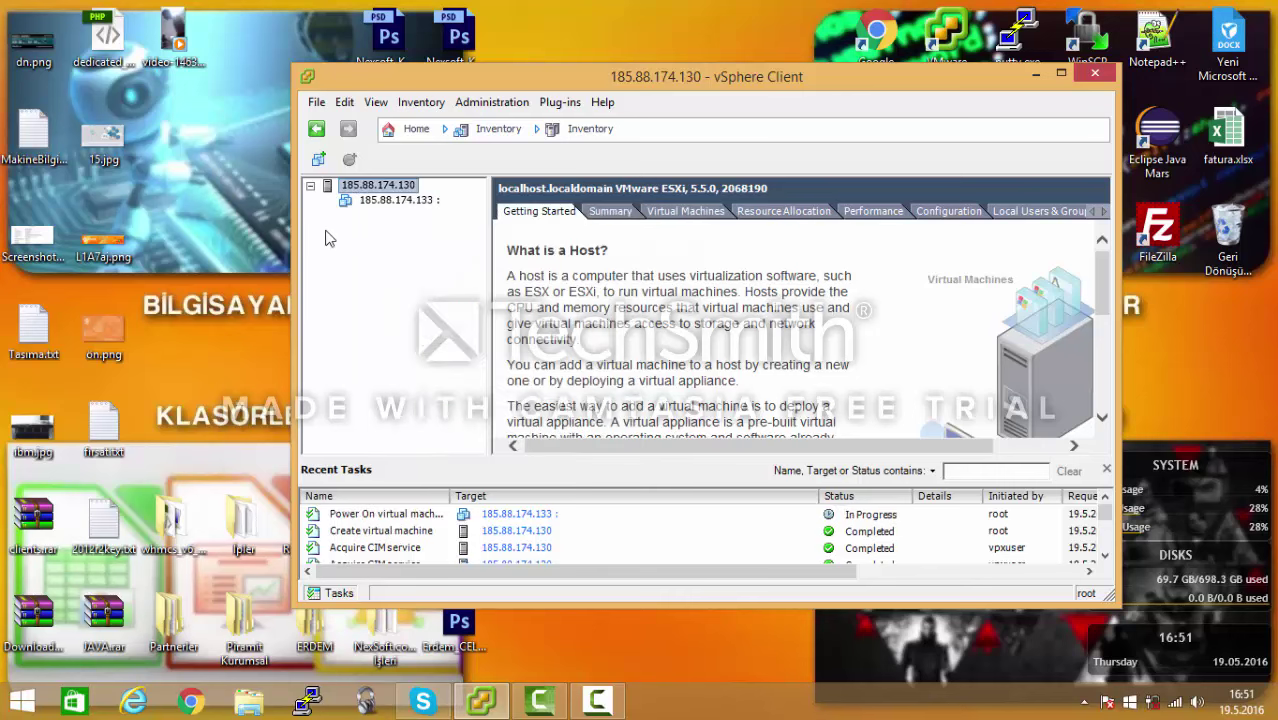
pyautogui.rightClick(371, 203)
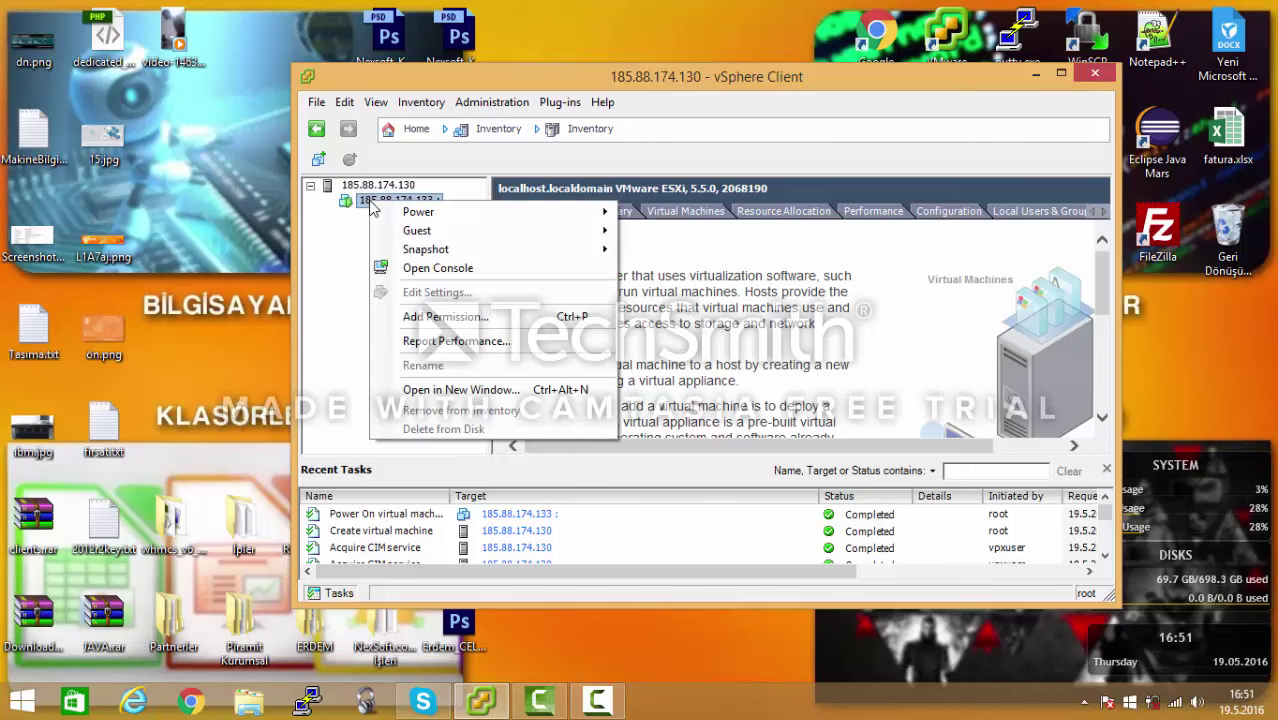
pyautogui.click(438, 268)
pyautogui.rightClick(418, 207)
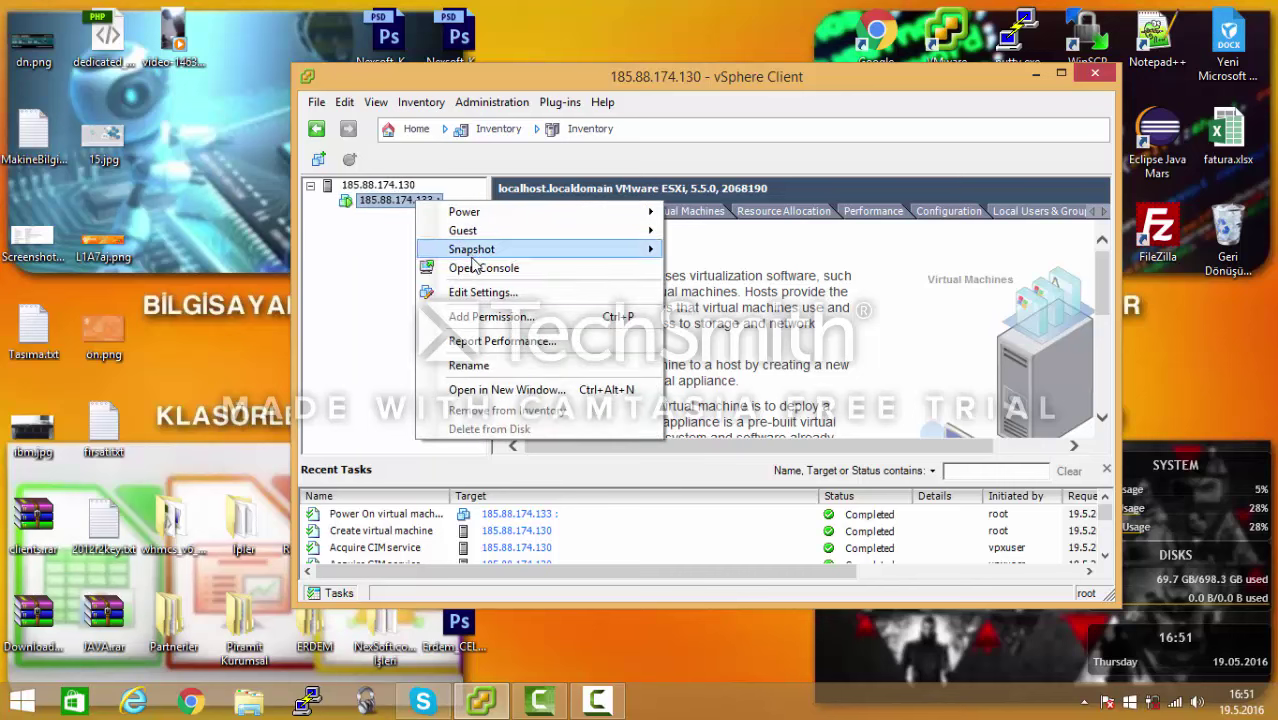
pyautogui.click(474, 267)
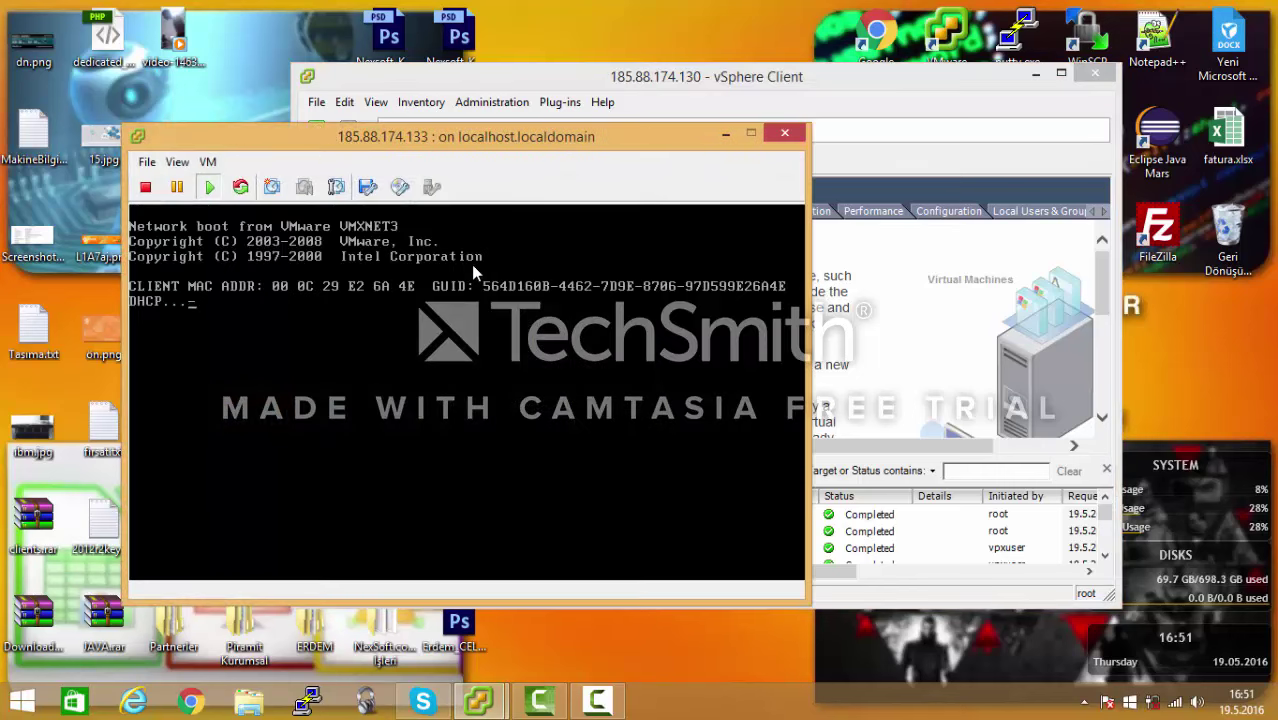
# - Browse the datastores for an ISO image for CD/DVD drive 1 and open the Isolar folder on datastore1
pyautogui.click(400, 187)
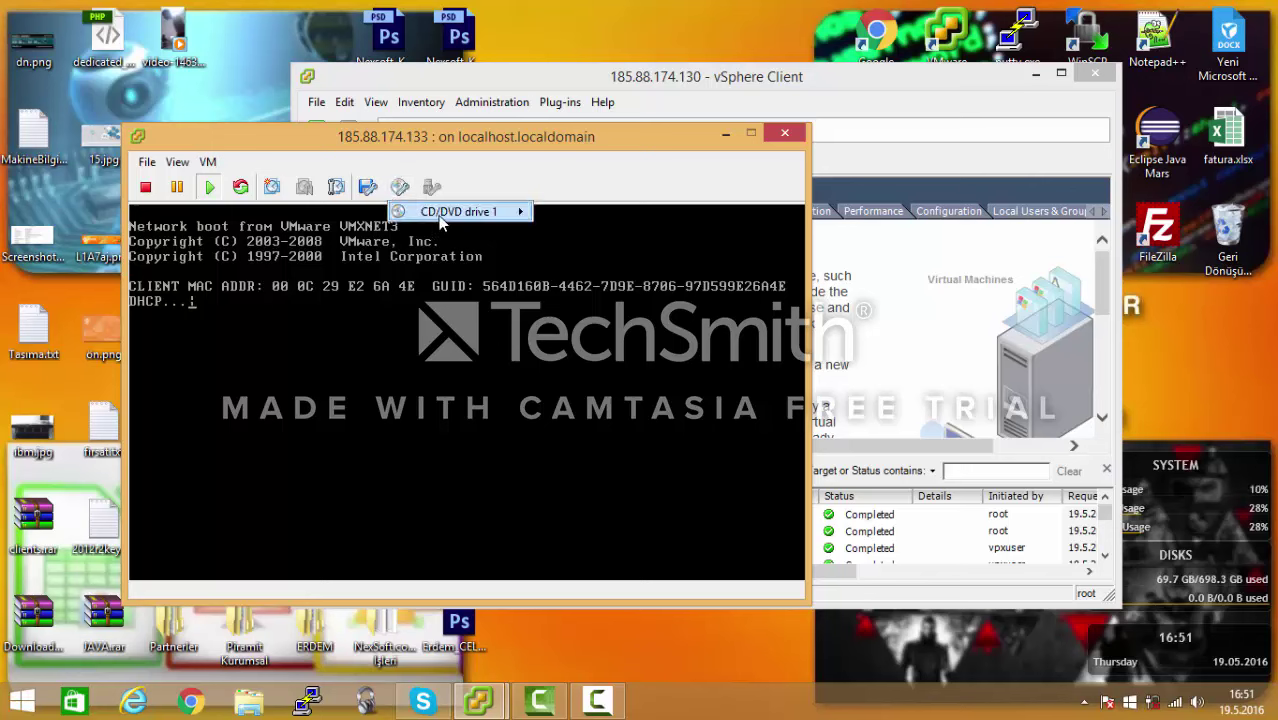
pyautogui.moveTo(445, 212)
pyautogui.click(617, 286)
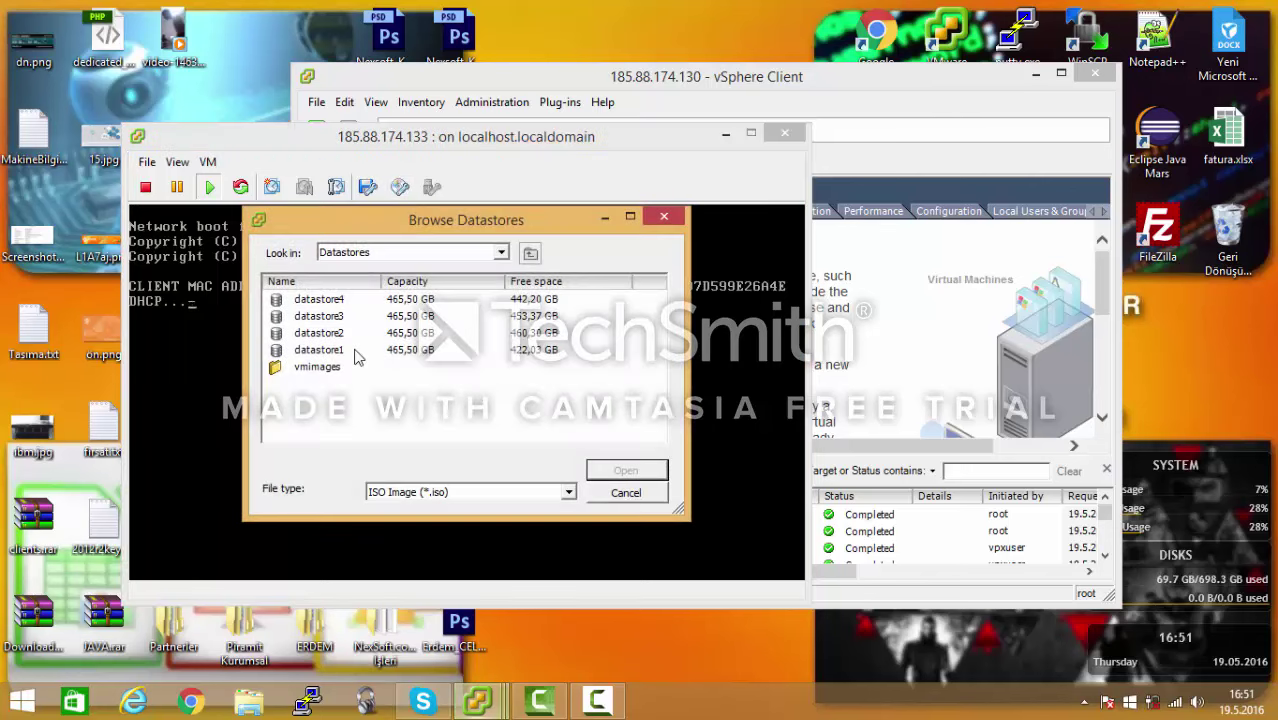
pyautogui.doubleClick(337, 305)
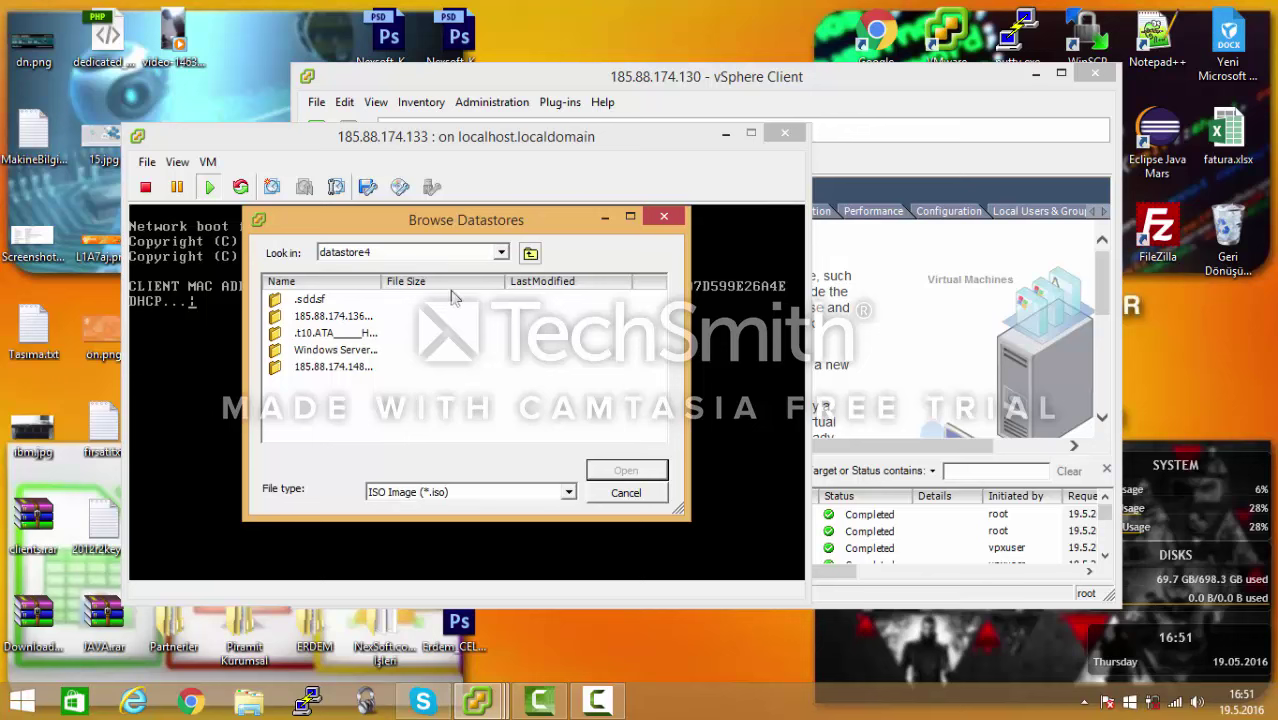
pyautogui.click(530, 252)
pyautogui.doubleClick(381, 350)
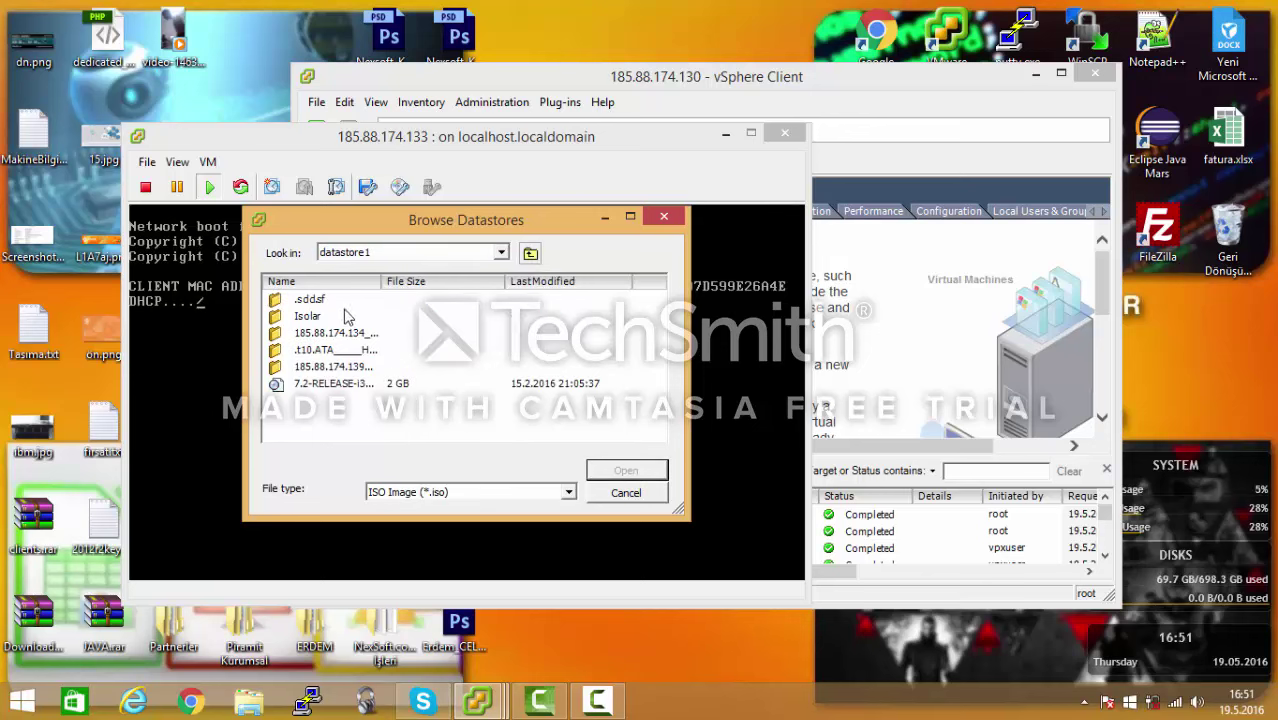
pyautogui.doubleClick(343, 315)
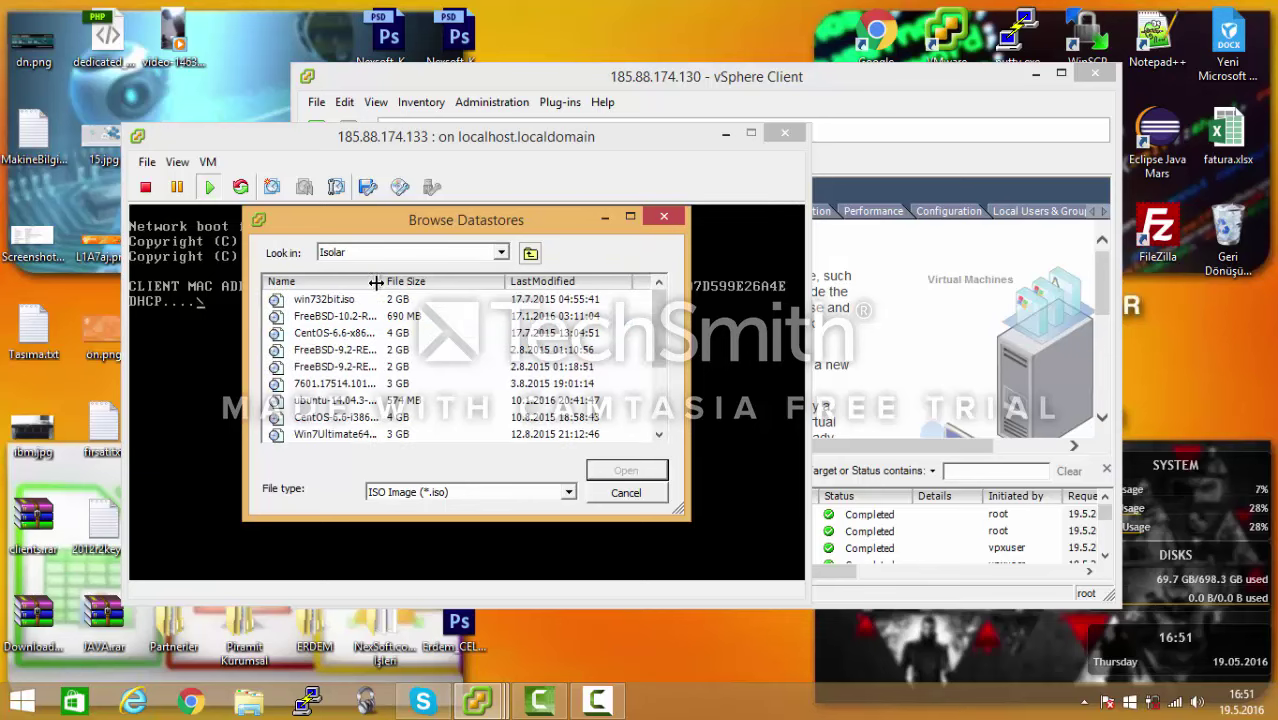
# - Widen the file name column and connect the ubuntu-14.04.3-server-amd64 ISO image to the virtual drive
pyautogui.moveTo(383, 281); pyautogui.dragTo(517, 281)
pyautogui.click(328, 401)
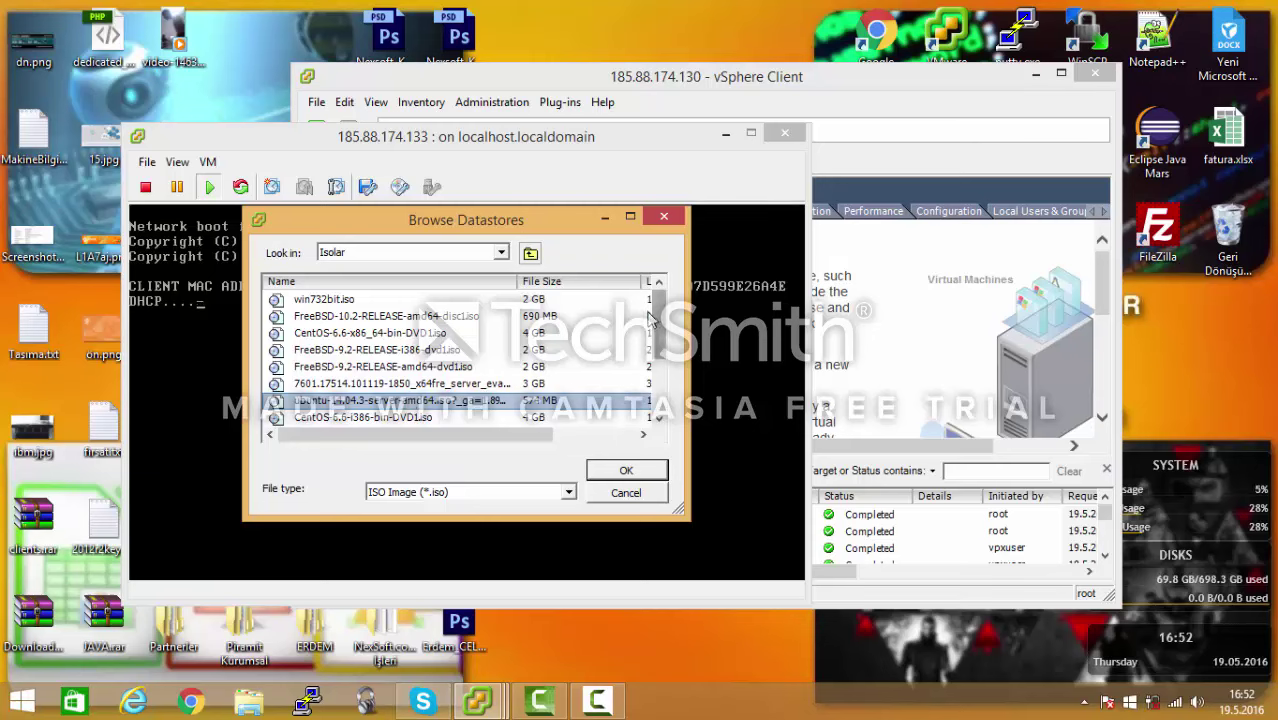
pyautogui.moveTo(659, 328); pyautogui.dragTo(658, 355)
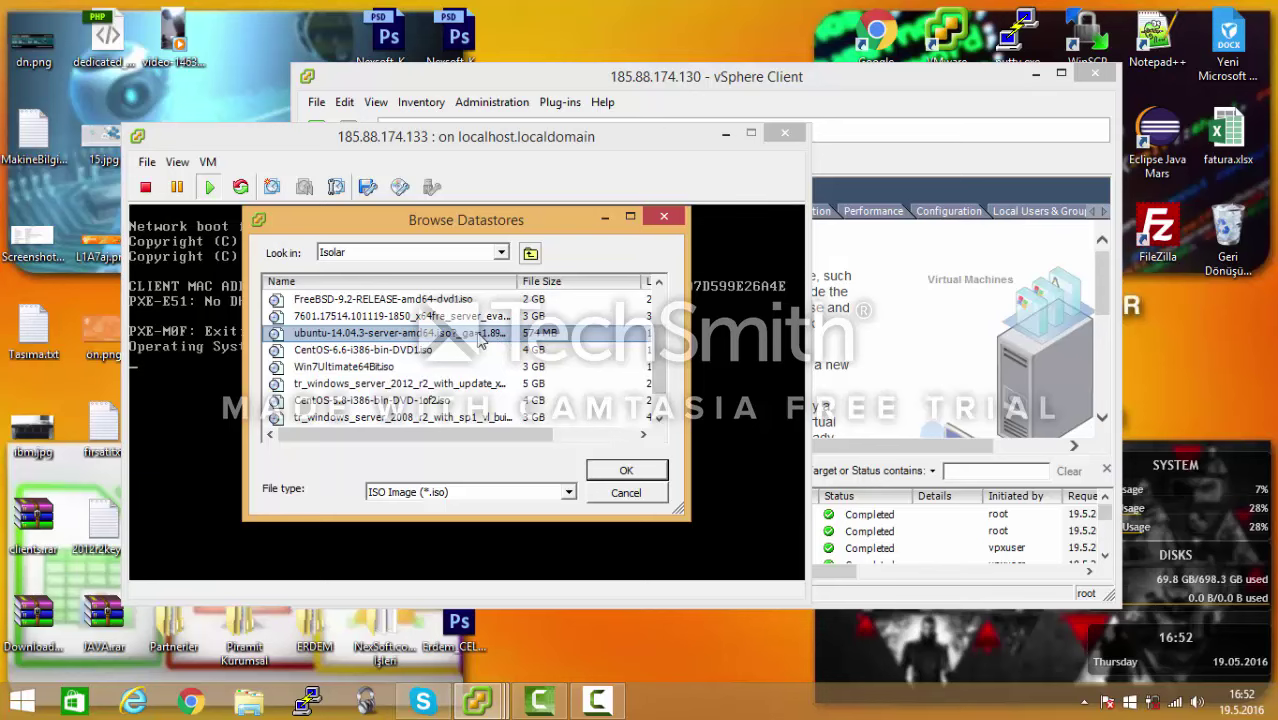
pyautogui.doubleClick(500, 340)
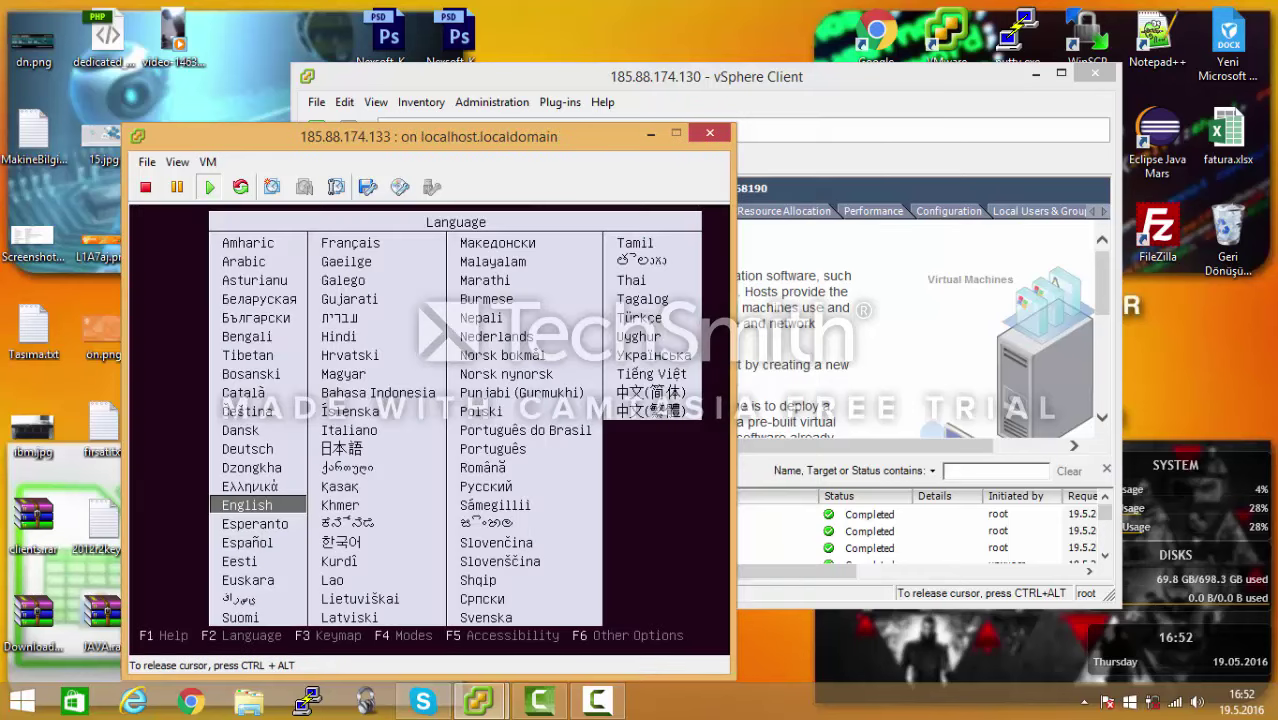
# - Set the boot menu language to Türkçe and start the Ubuntu Server installation
pyautogui.press('Right')
pyautogui.press('Right')
pyautogui.press('Right')
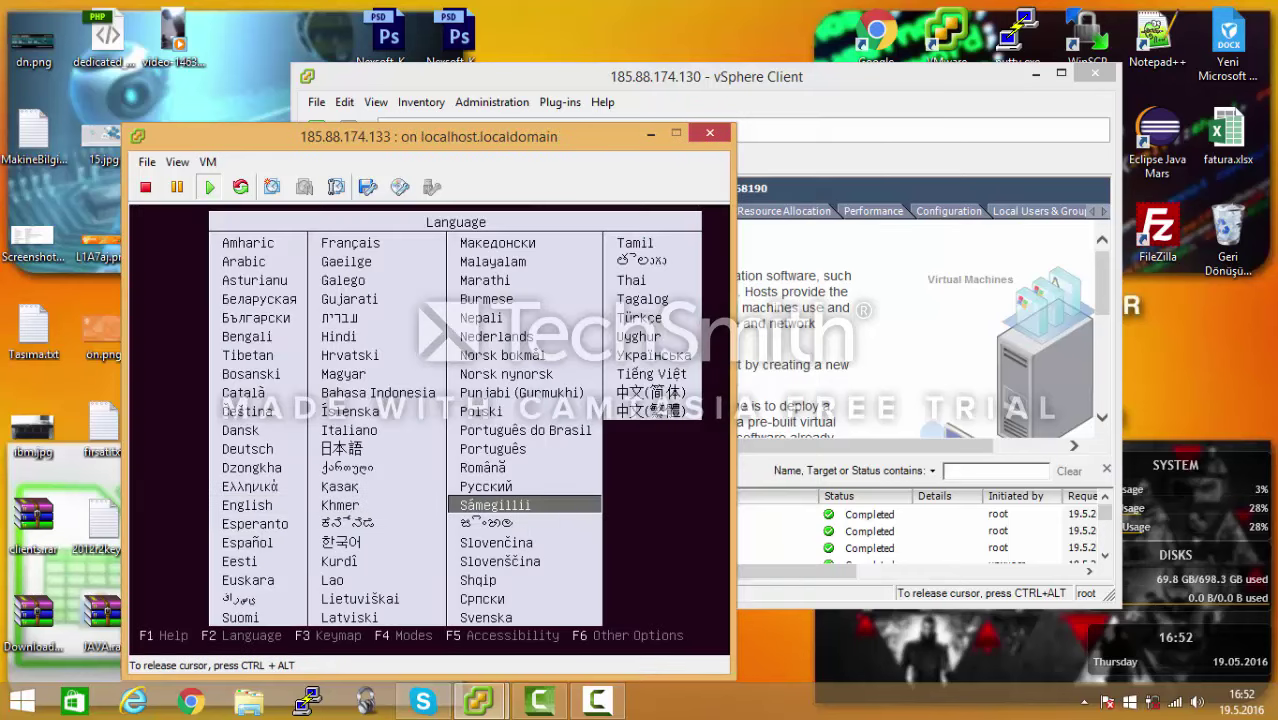
pyautogui.press('Up')
pyautogui.press('Up')
pyautogui.press('Up')
pyautogui.press('Up')
pyautogui.press('Up')
pyautogui.press('Return')
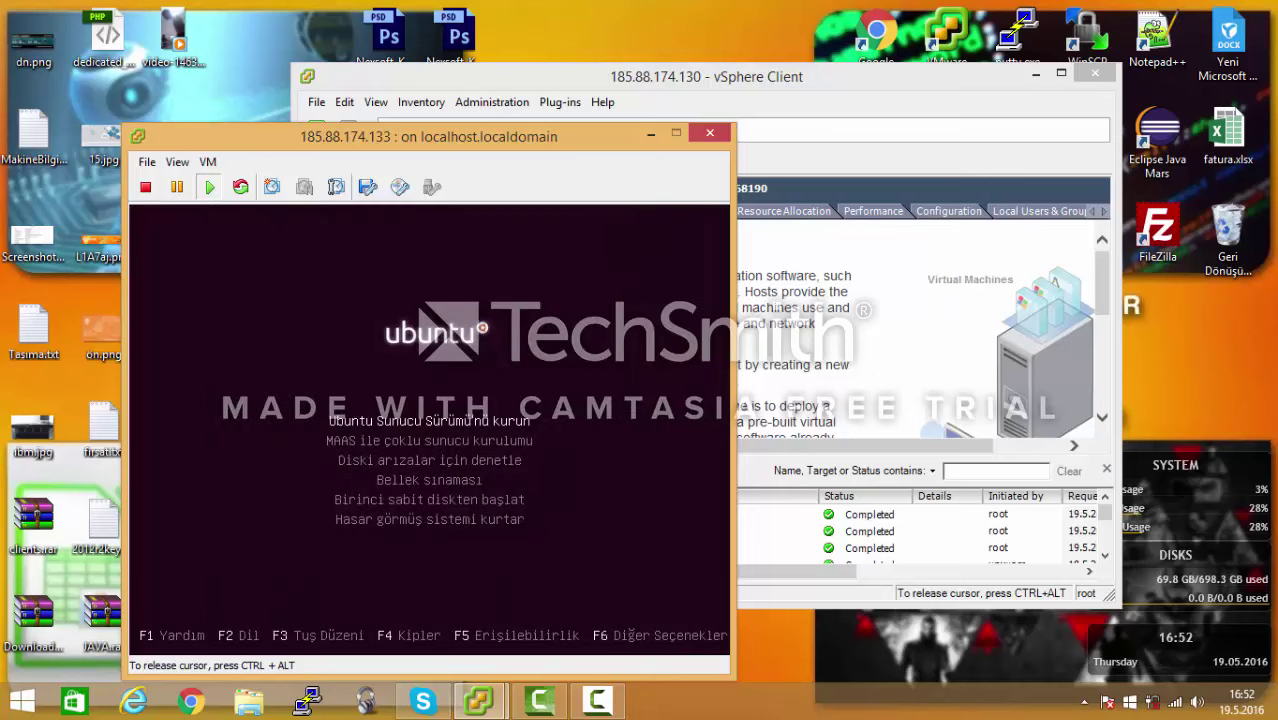
pyautogui.press('Return')
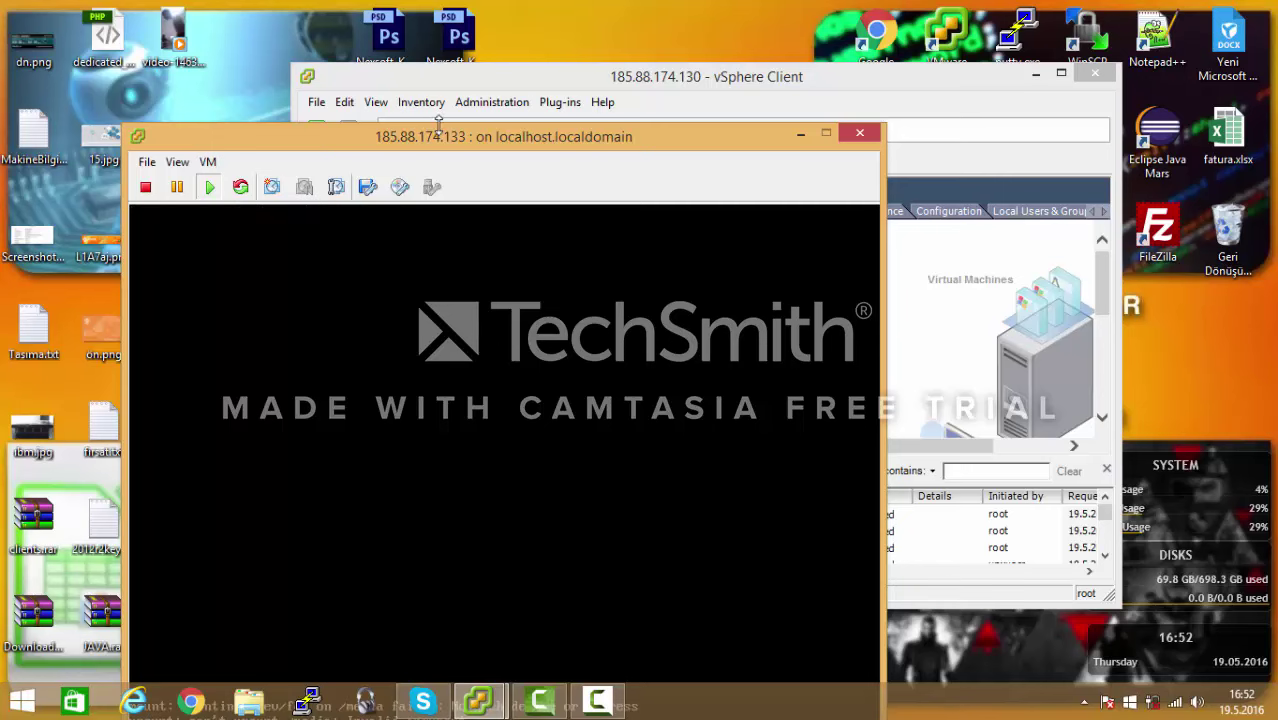
# - Minimize the main vSphere Client window and move the console window up so the whole installer screen fits
pyautogui.moveTo(446, 145); pyautogui.dragTo(494, 89)
pyautogui.click(1035, 75)
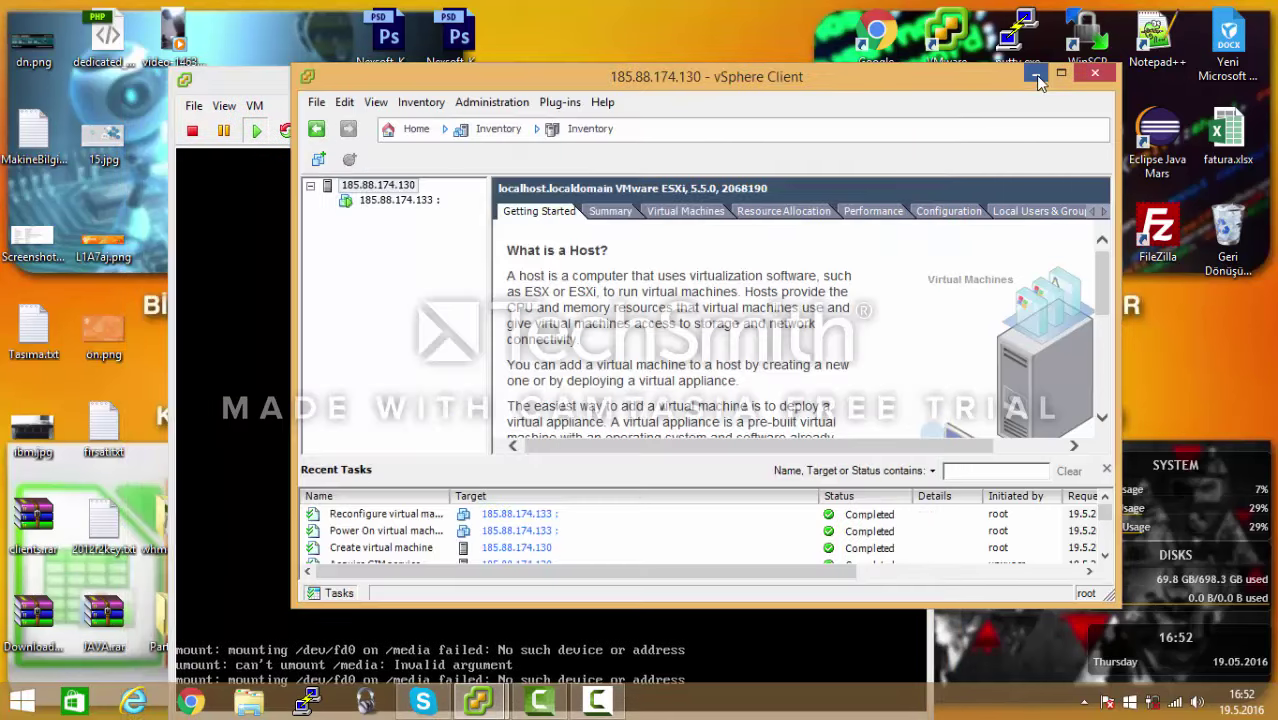
pyautogui.moveTo(607, 84); pyautogui.dragTo(625, 41)
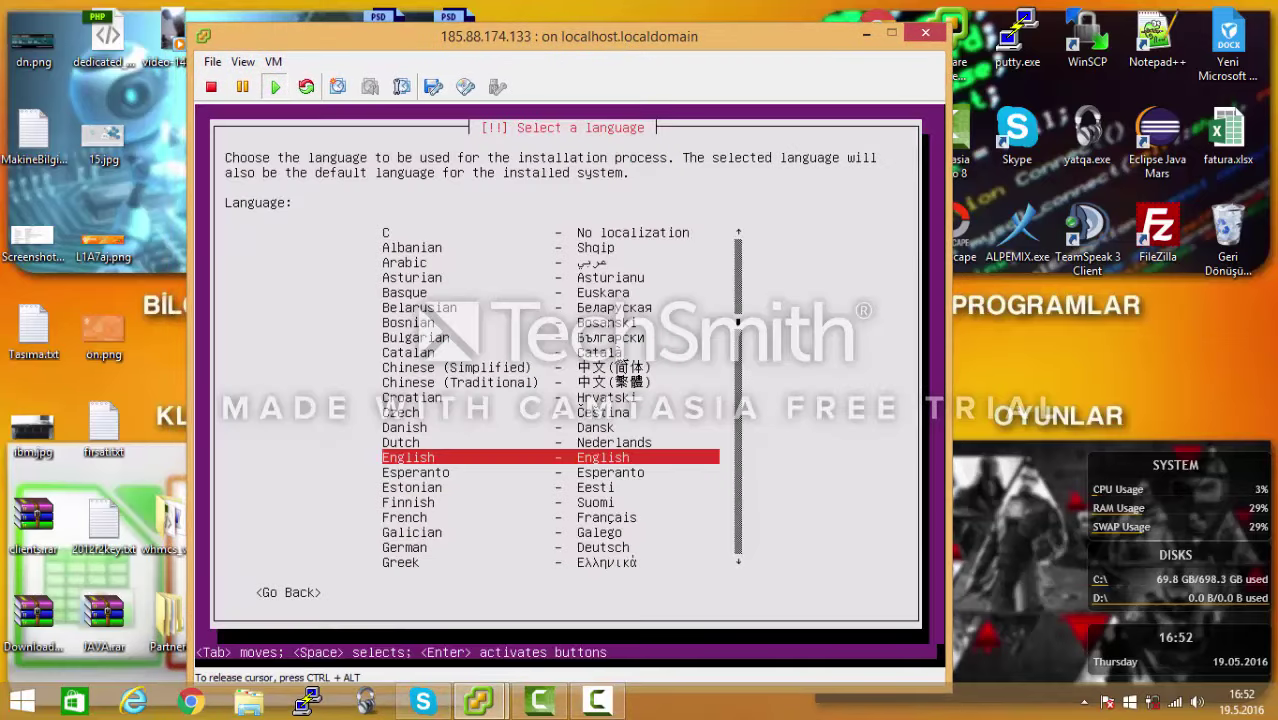
# - Select Turkish as the installation language and confirm continuing the installation in that language
pyautogui.press('Down')
pyautogui.press('Down')
pyautogui.press('Down')
pyautogui.press('Down')
pyautogui.press('Down')
pyautogui.press('Down')
pyautogui.press('Down')
pyautogui.press('Down')
pyautogui.press('Down')
pyautogui.press('Down')
pyautogui.press('Down')
pyautogui.press('Down')
pyautogui.press('Down')
pyautogui.press('Down')
pyautogui.press('Down')
pyautogui.press('Down')
pyautogui.press('Down')
pyautogui.press('Down')
pyautogui.press('Down')
pyautogui.press('Down')
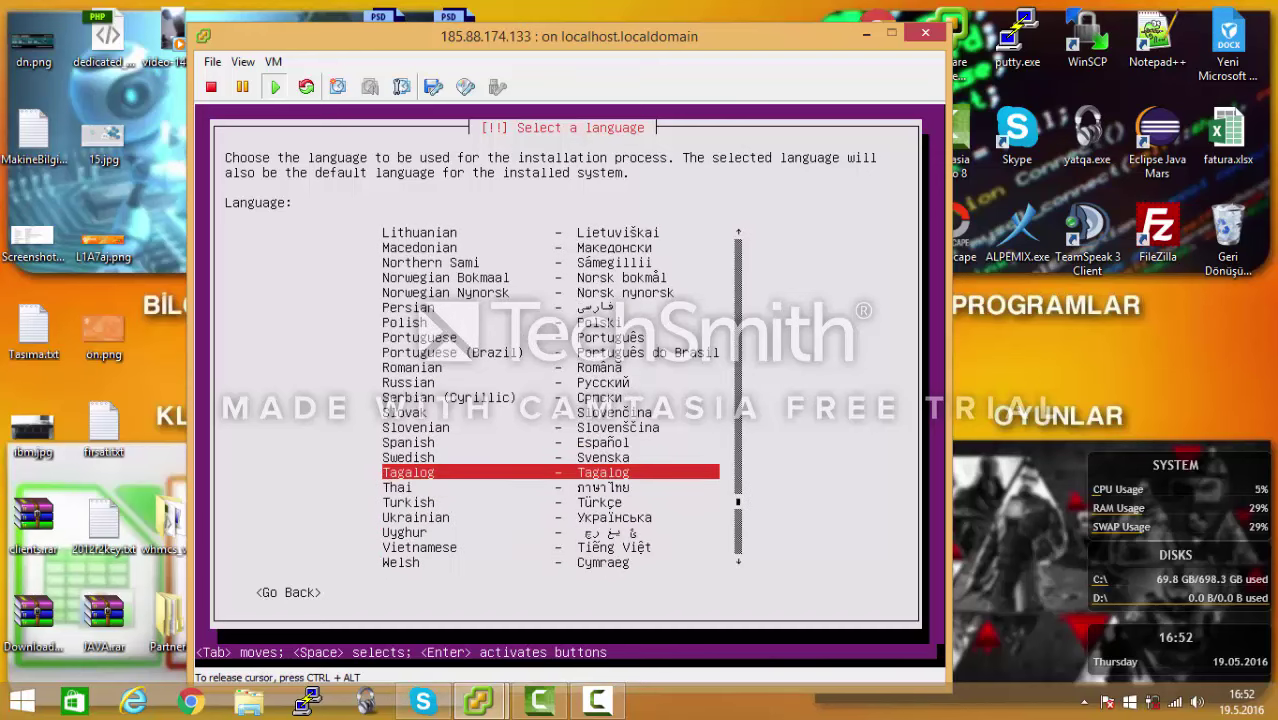
pyautogui.press('Down')
pyautogui.press('Down')
pyautogui.press('Return')
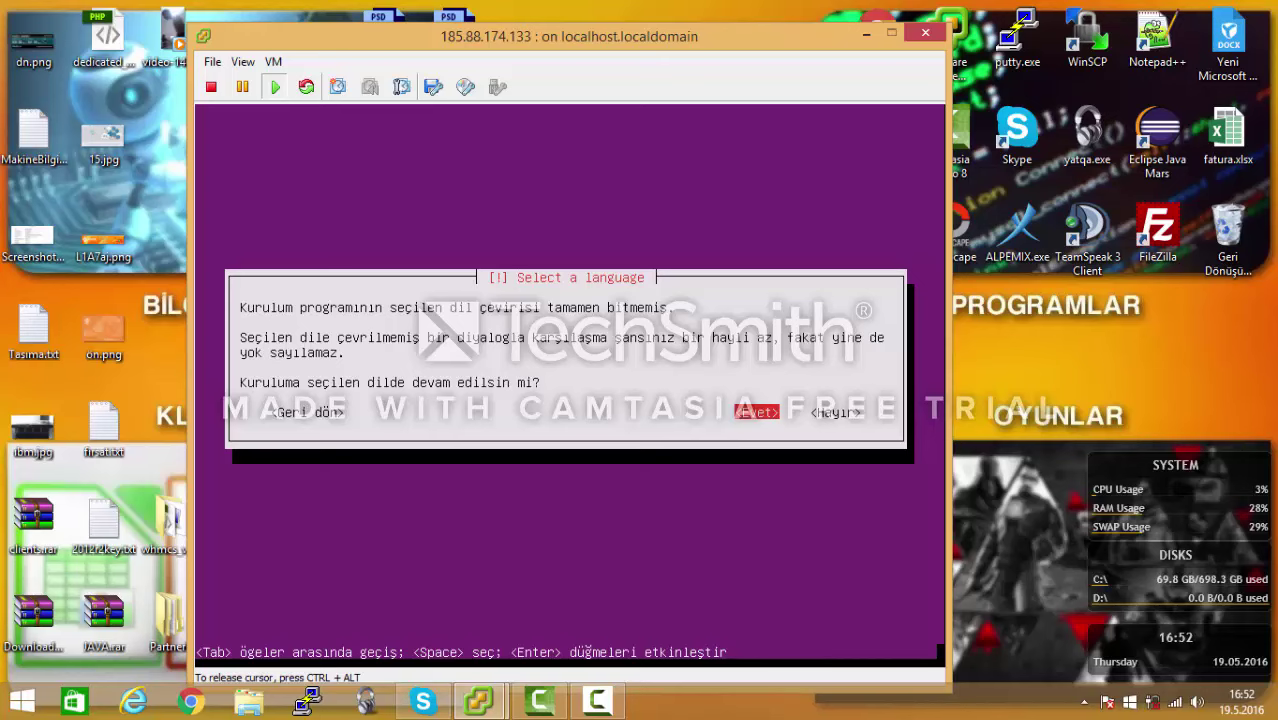
pyautogui.press('Return')
pyautogui.press('Return')
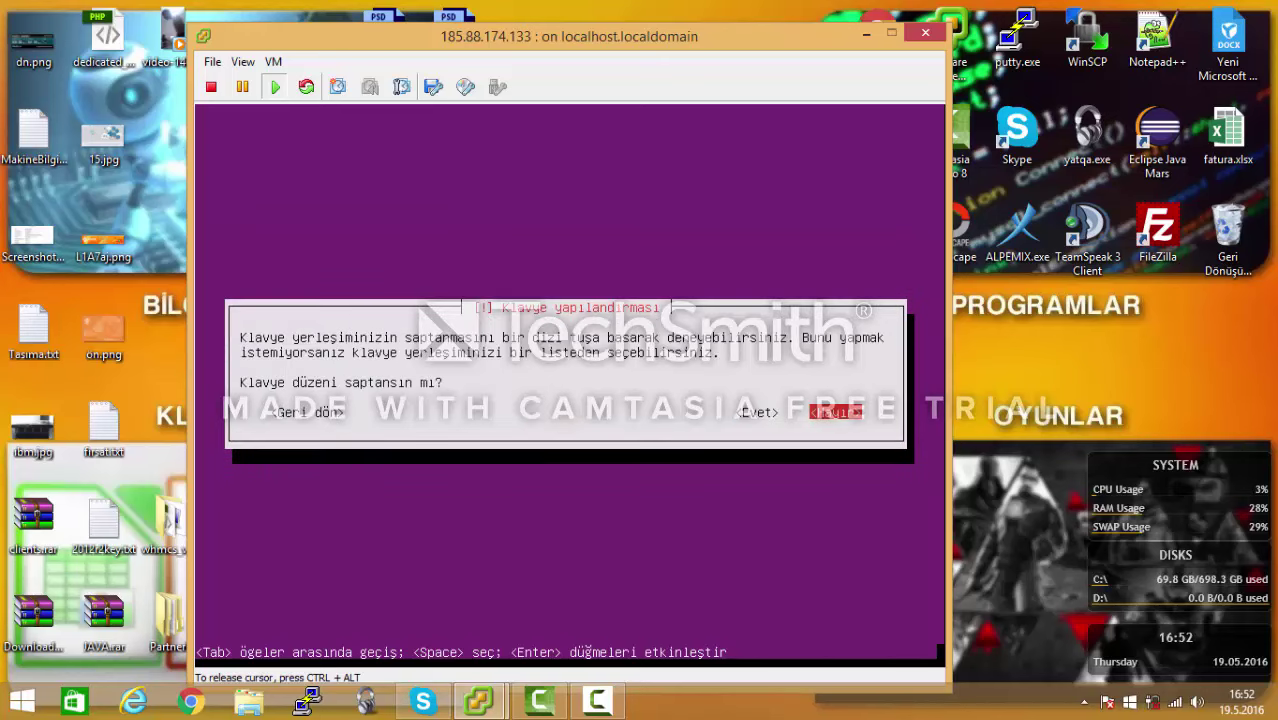
# - Decline keyboard layout detection and choose Türkçe Q Klavye as both the keyboard's origin and its layout
pyautogui.press('Return')
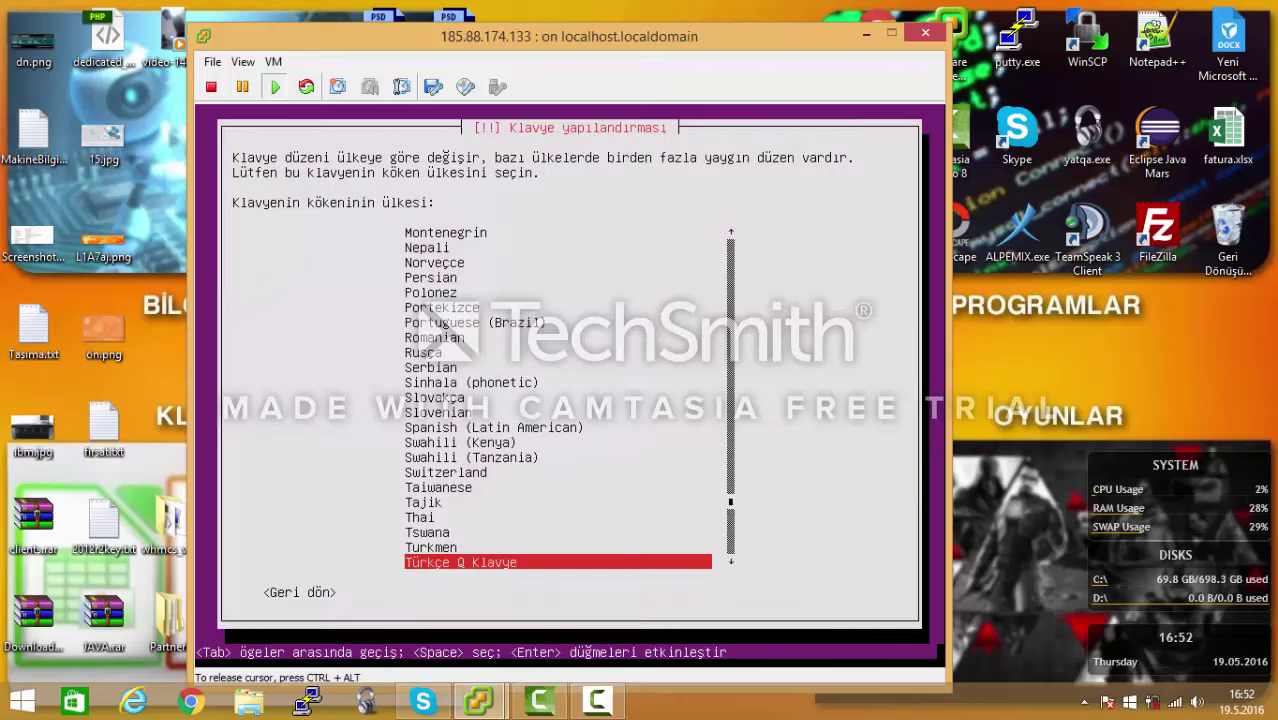
pyautogui.press('Return')
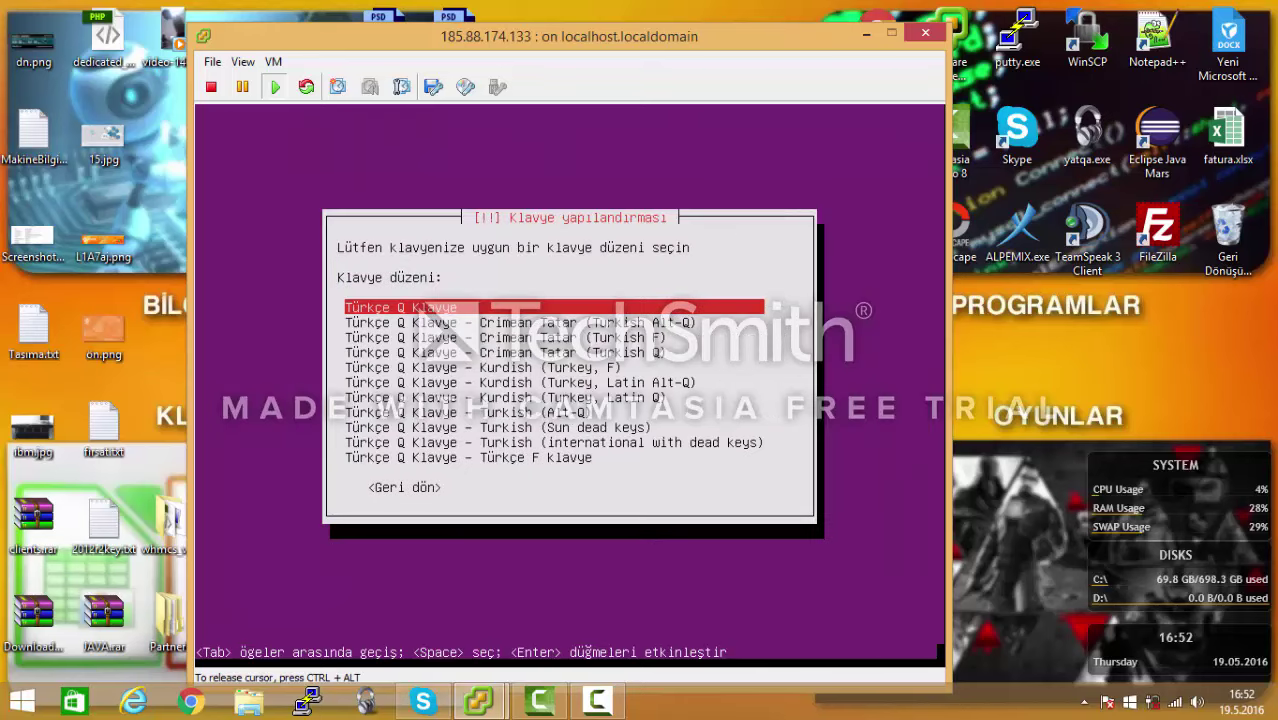
pyautogui.press('Return')
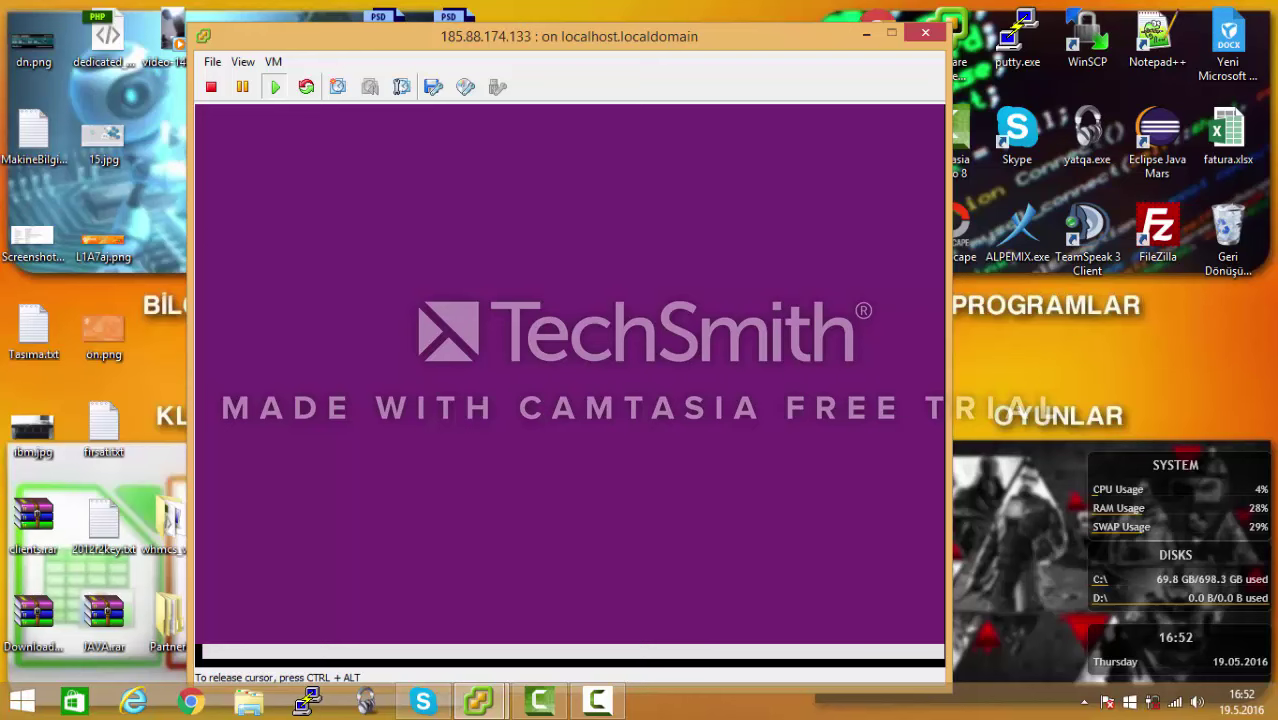